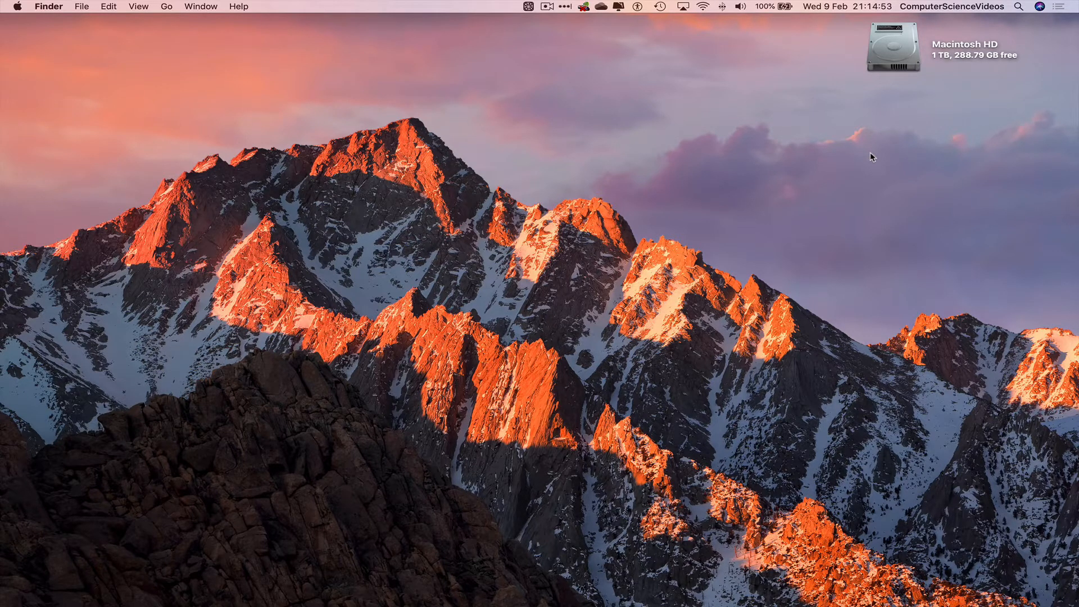
Switch to Safari, go to Office 365 and open the To Do app from the full list of apps.
mouse_move(434, 598)
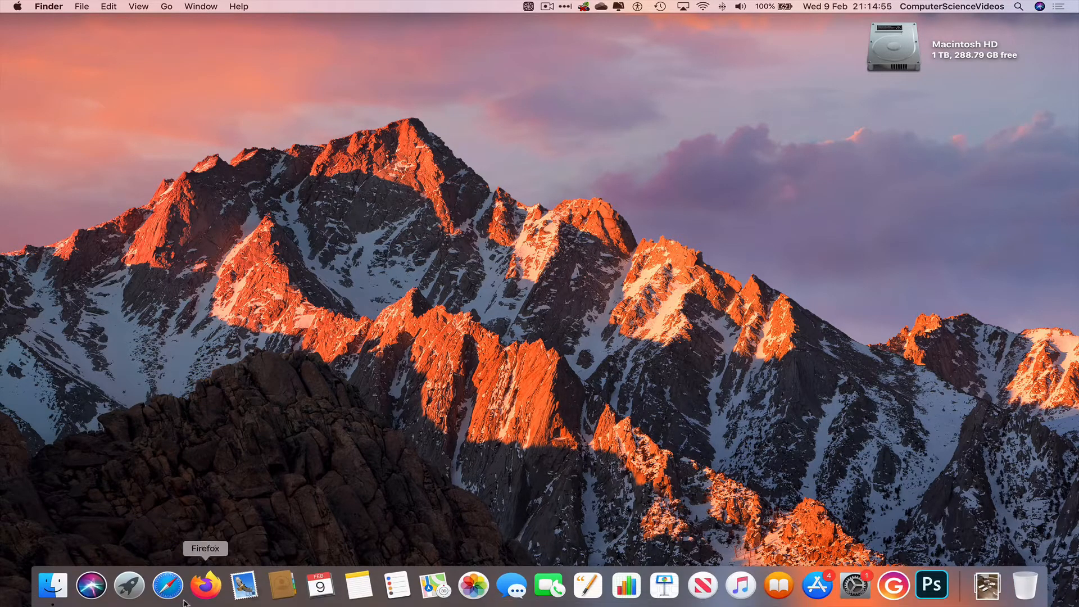
click(169, 588)
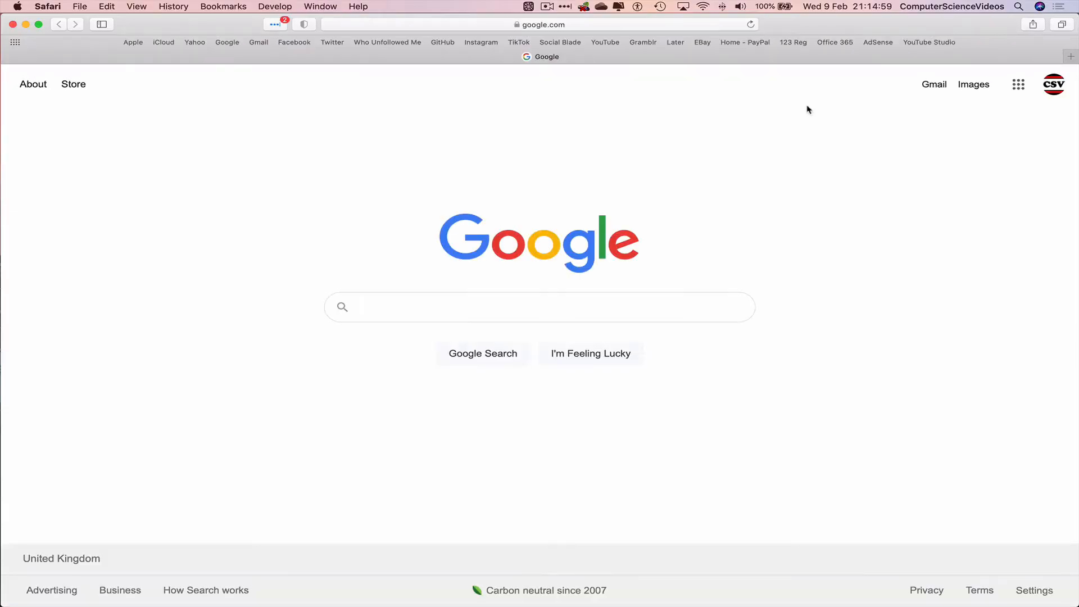
click(833, 45)
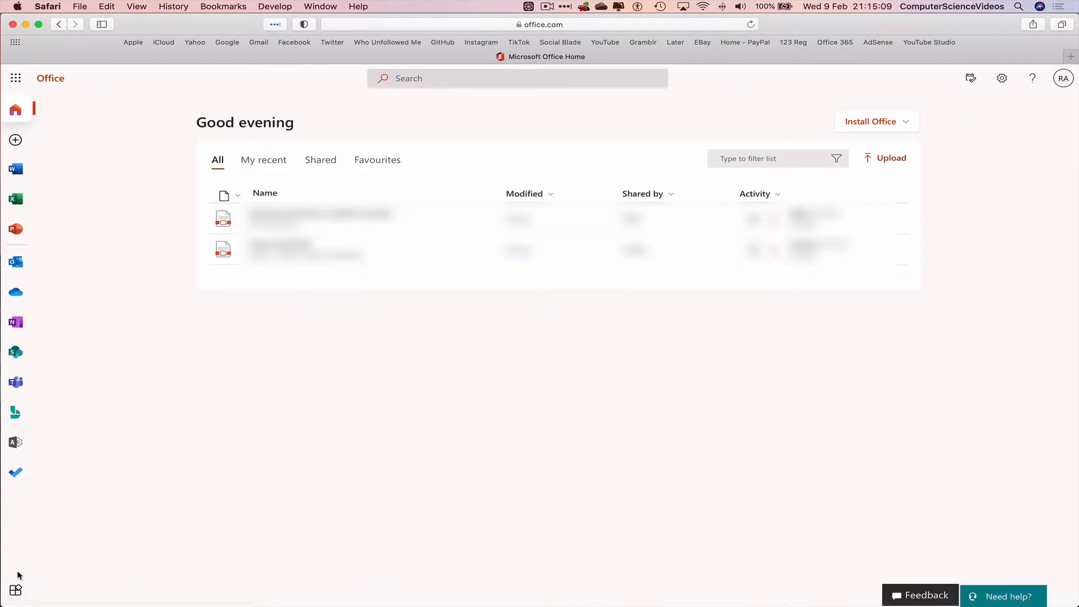
click(16, 590)
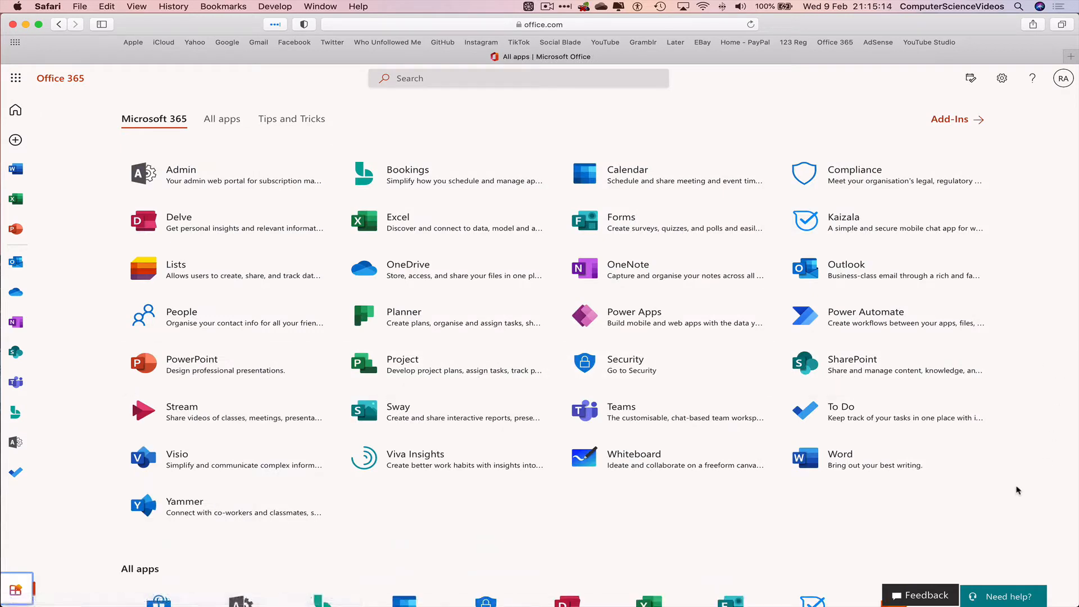
click(890, 397)
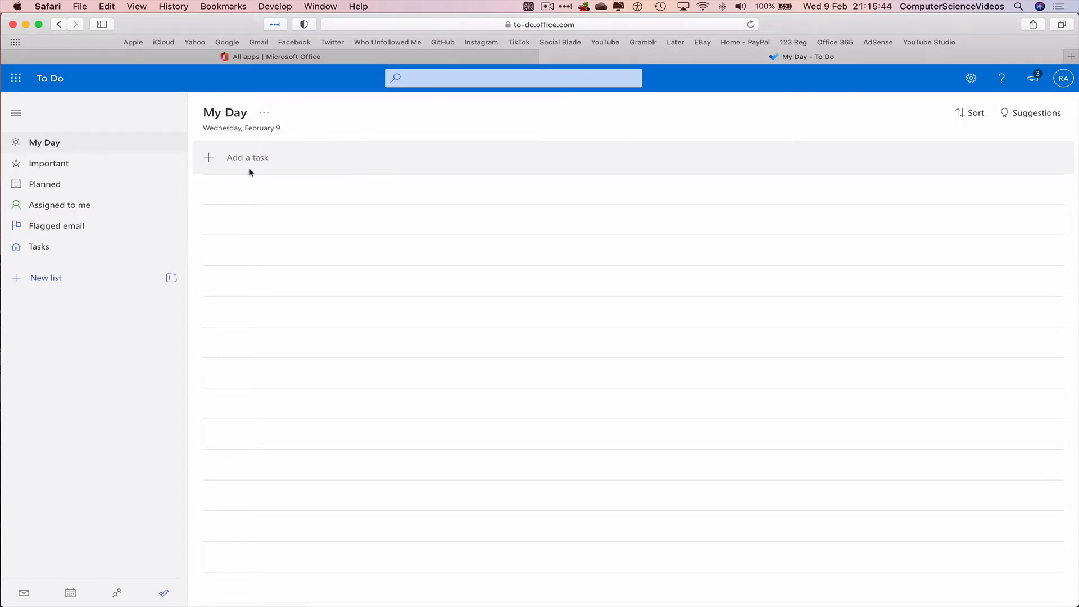
Add a task named "Complete today's YouTube Video" to My Day.
click(261, 157)
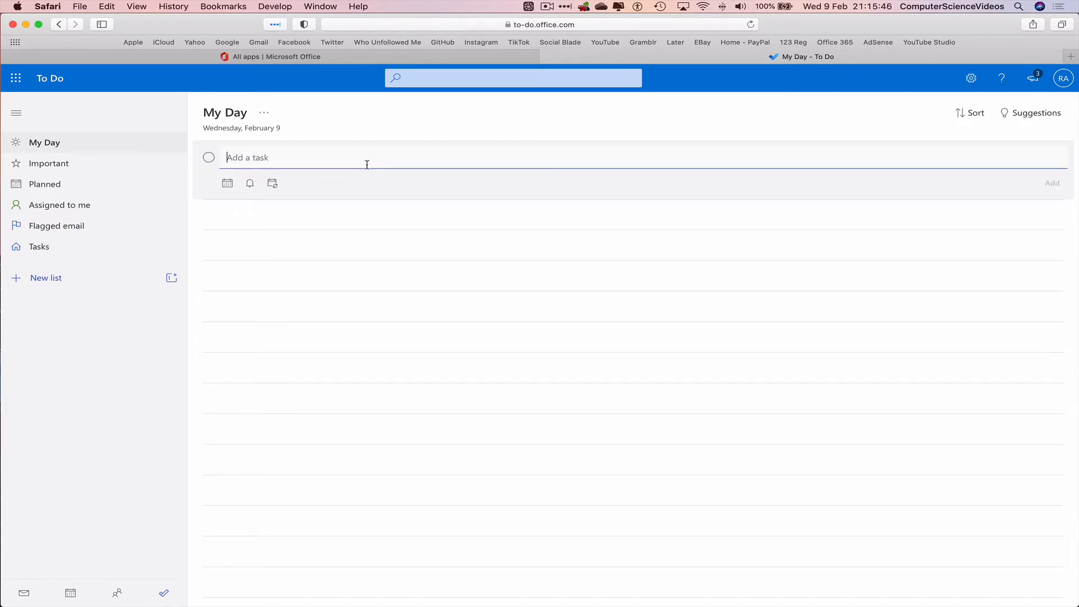
text(Complete today's YouTube Video)
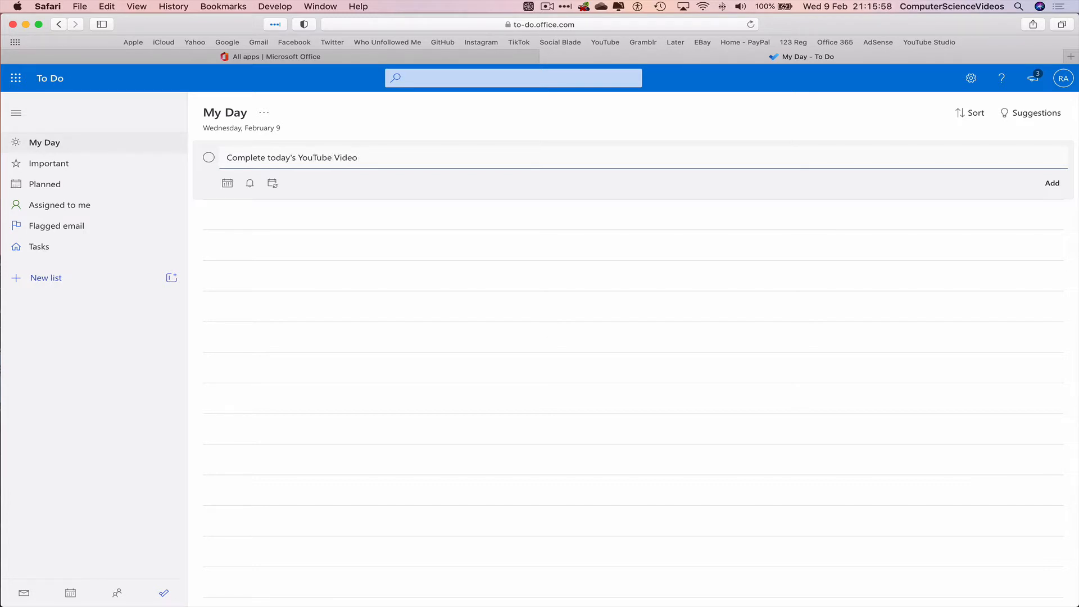
key(Return)
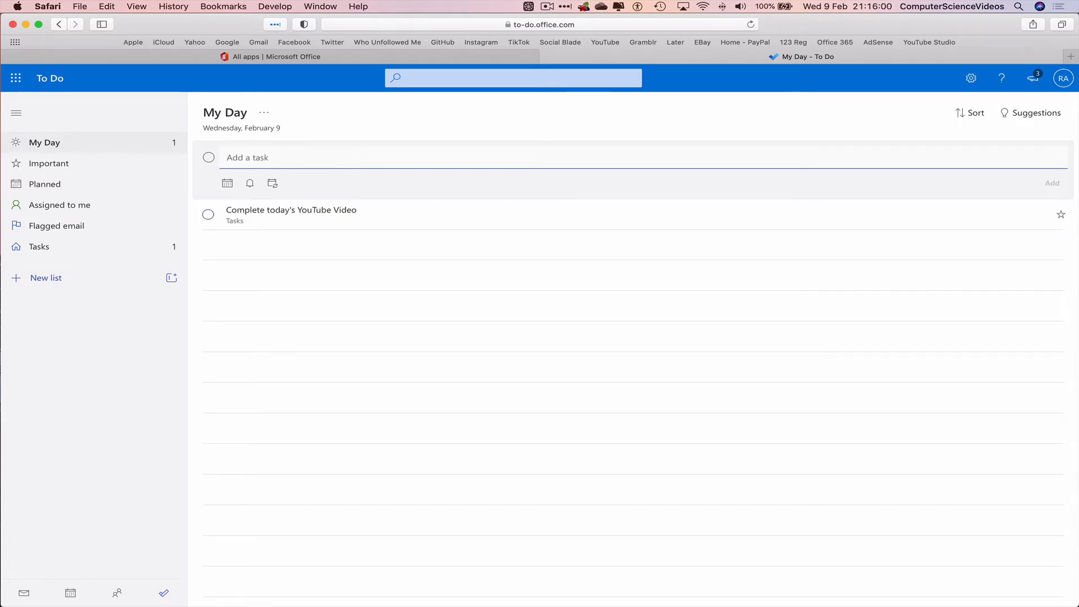
Add the steps Record, Edit, Export and Upload to the "Complete today's YouTube Video" task.
click(414, 219)
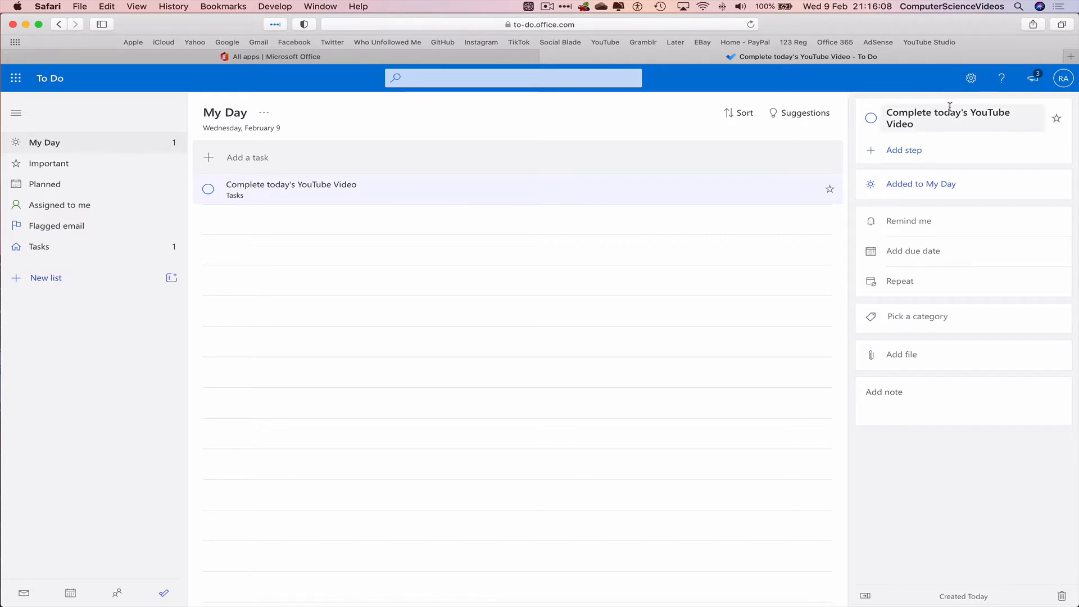
click(909, 150)
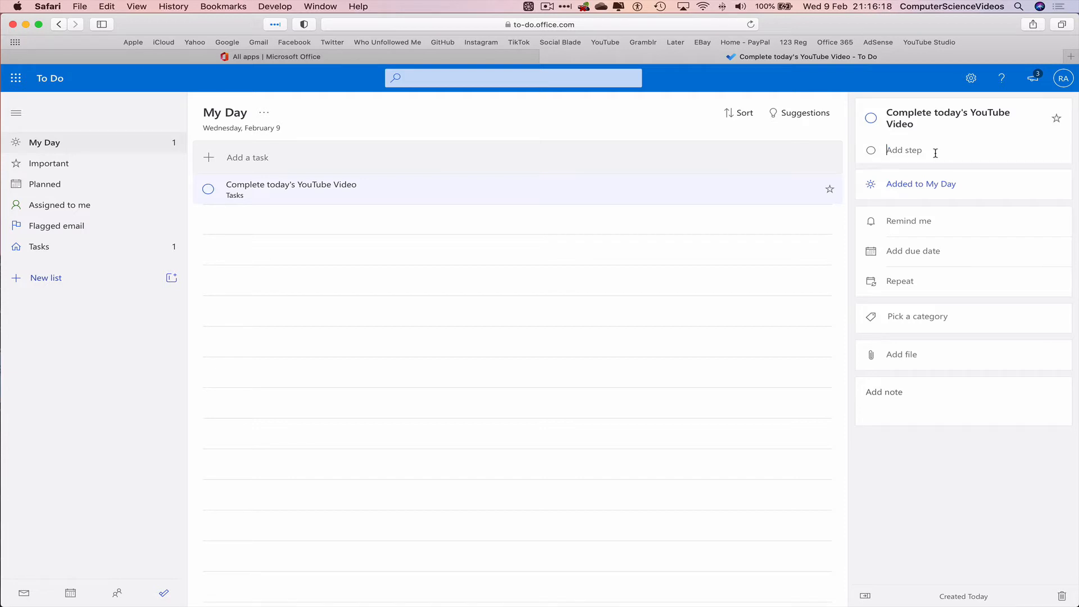
text(Record)
key(Return)
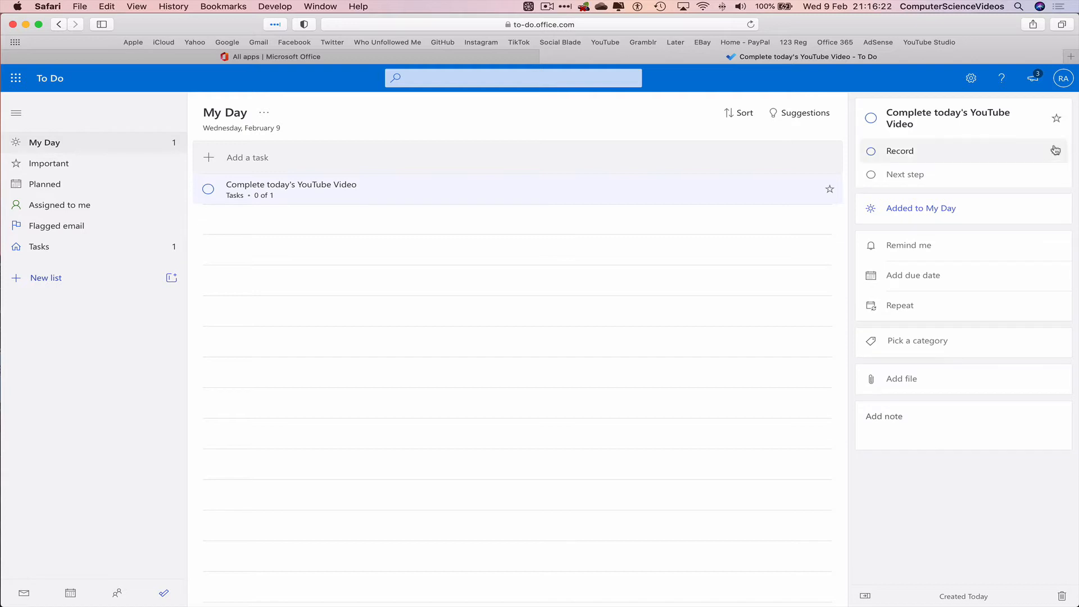
text(Edit)
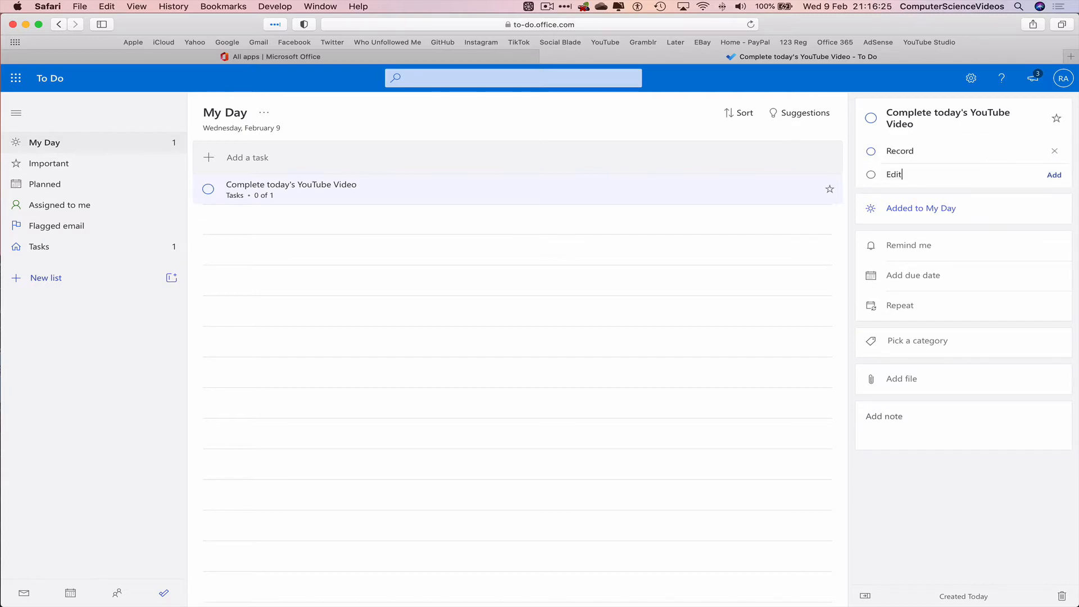
key(Return)
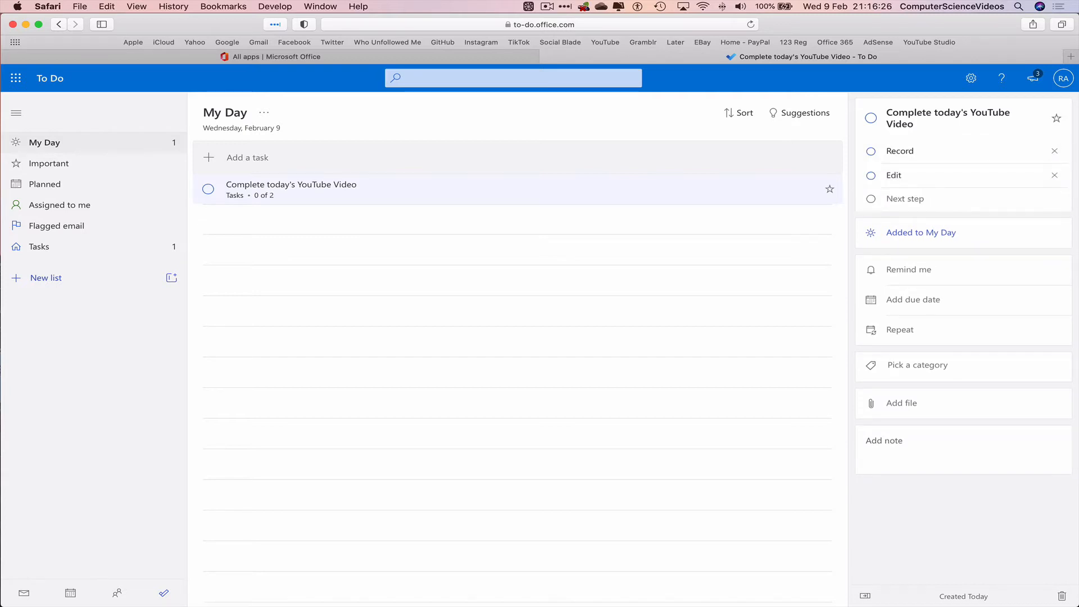
text(Export)
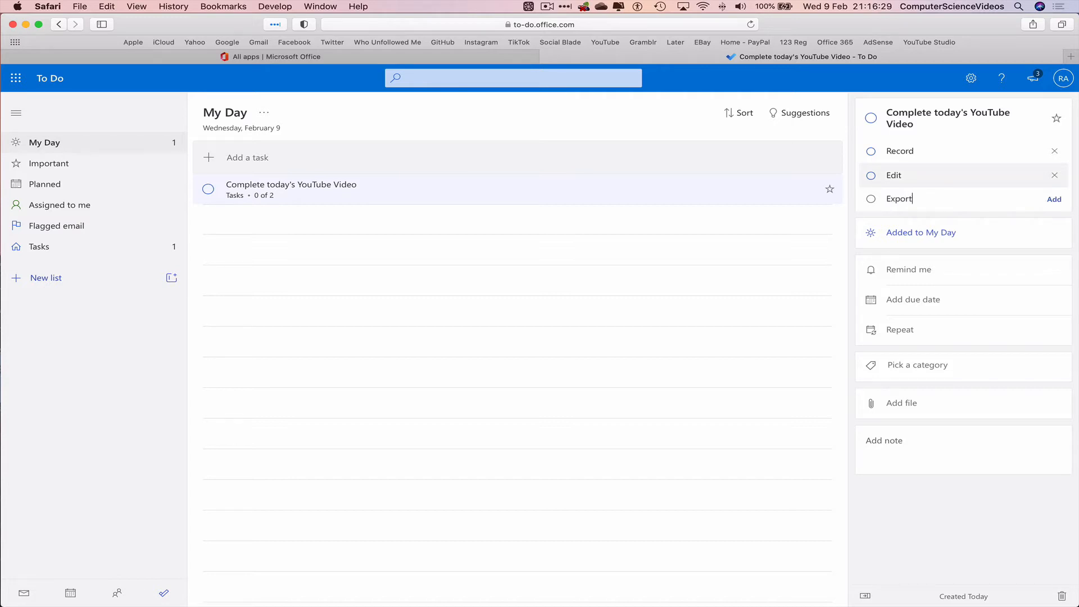
key(Return)
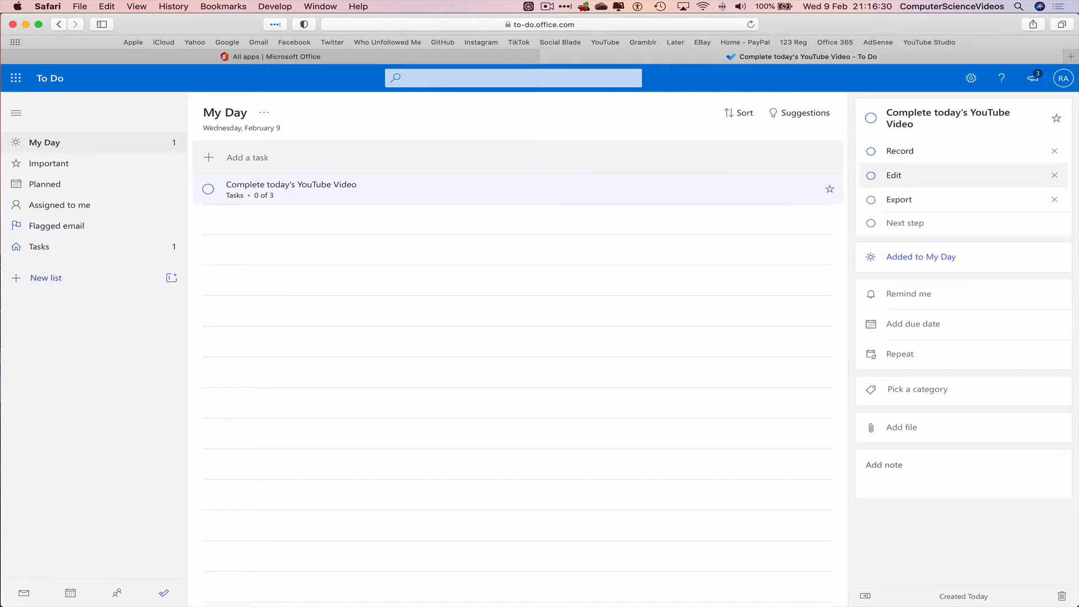
text(Upload)
key(Return)
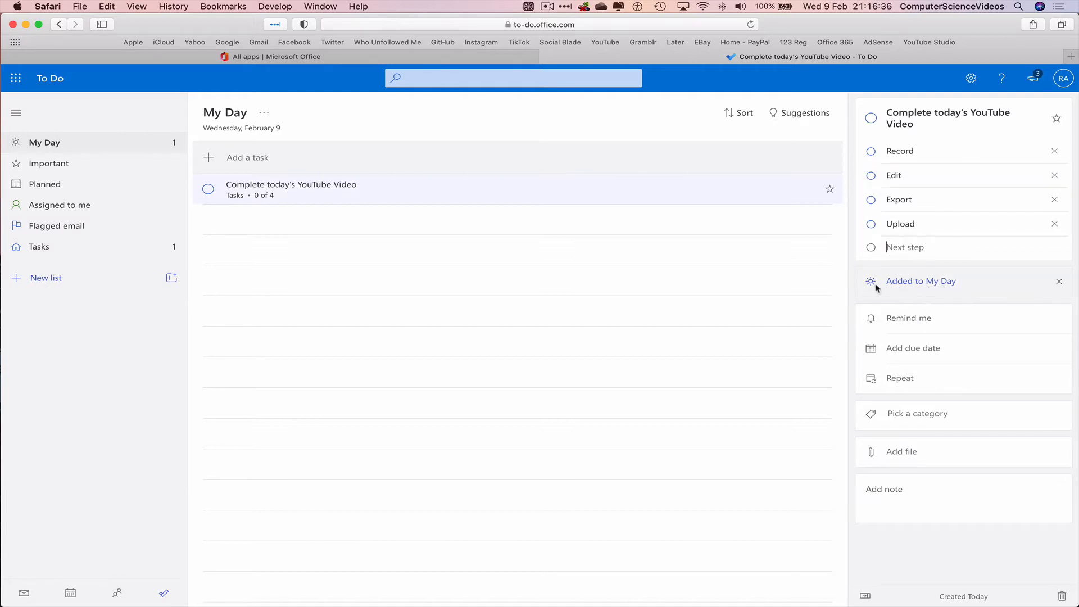
Remove the YouTube video task from My Day and add it back.
click(1059, 282)
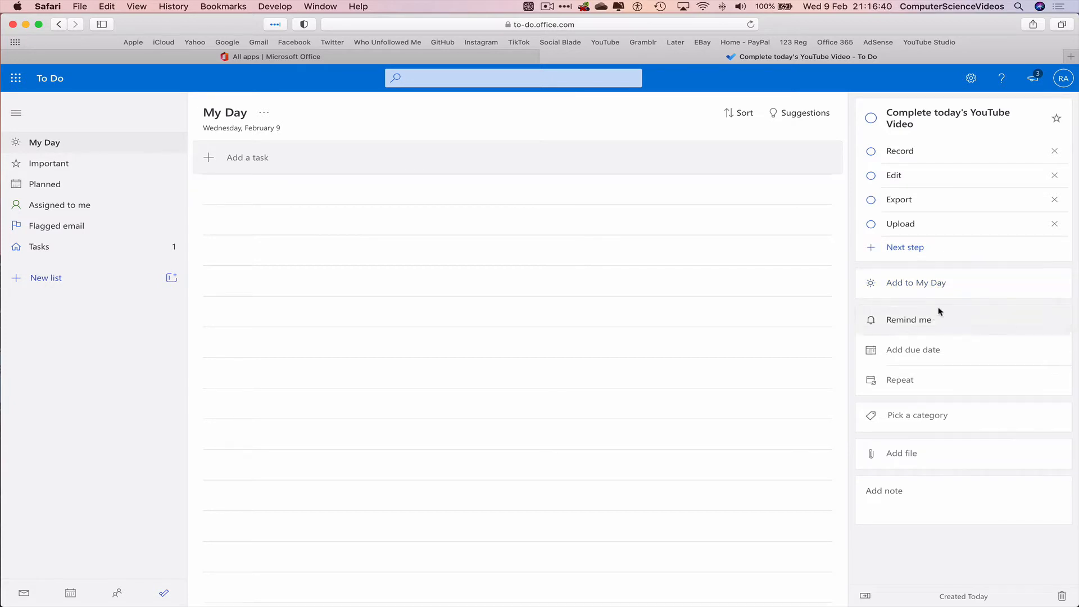
click(920, 284)
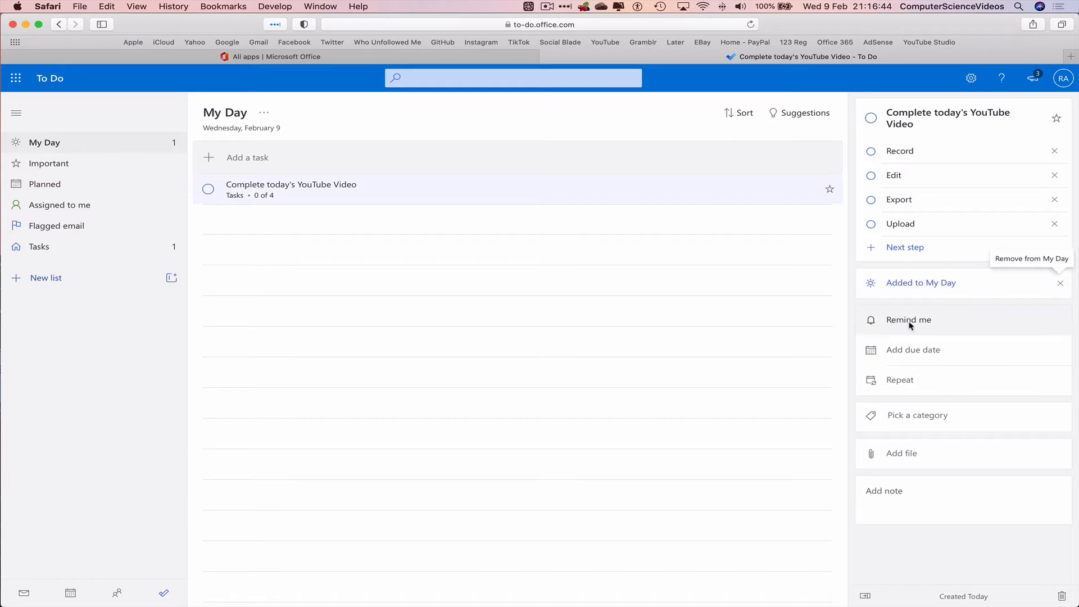
Examine the YouTube video task's reminder, due date, repeat, category, file attachment and note options without setting any.
click(872, 324)
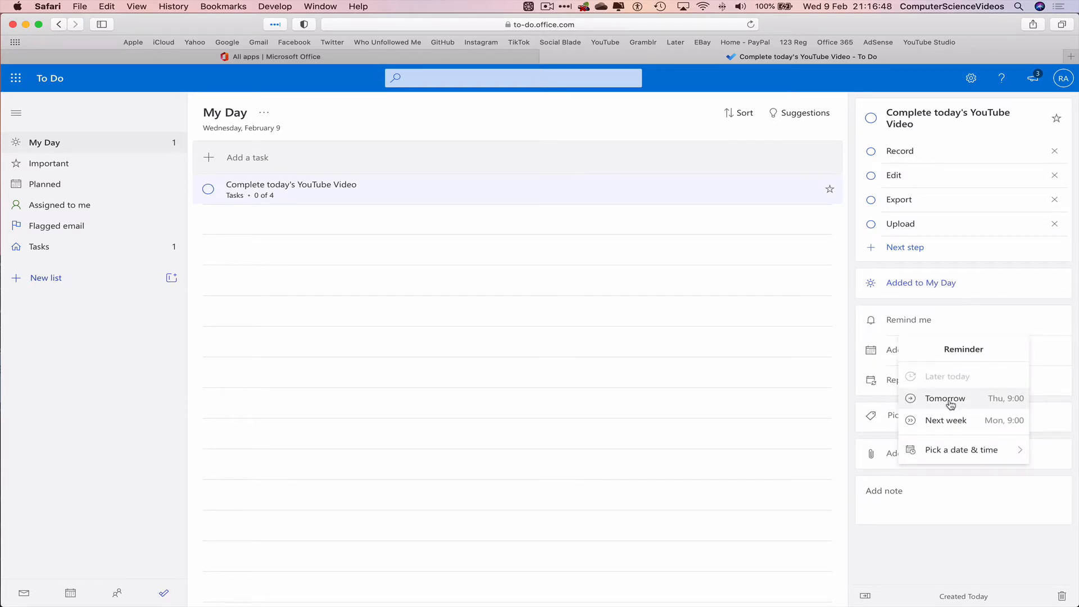
click(1055, 348)
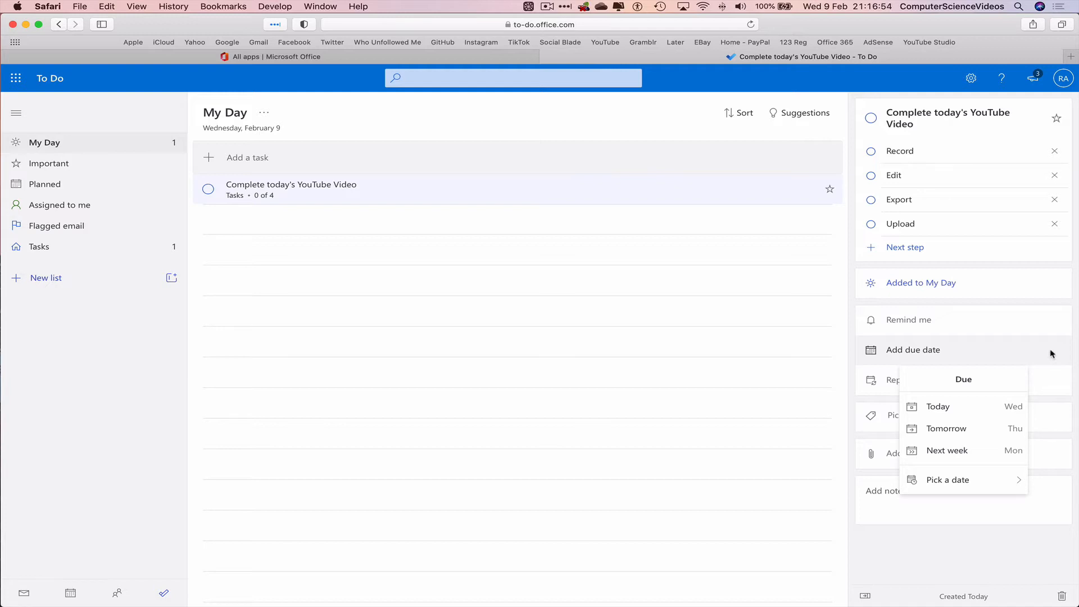
click(1052, 392)
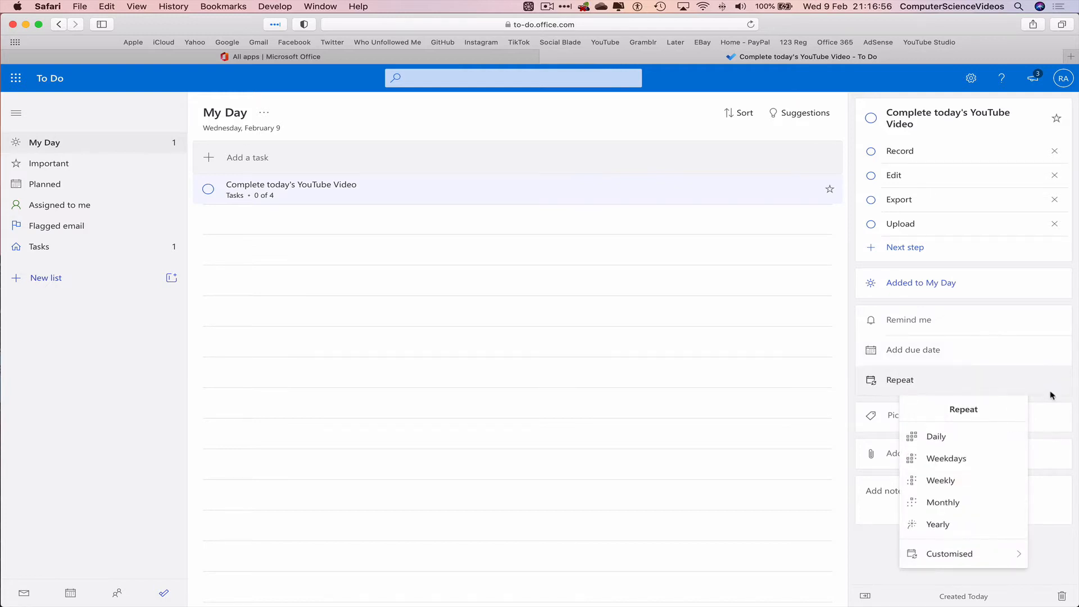
click(822, 389)
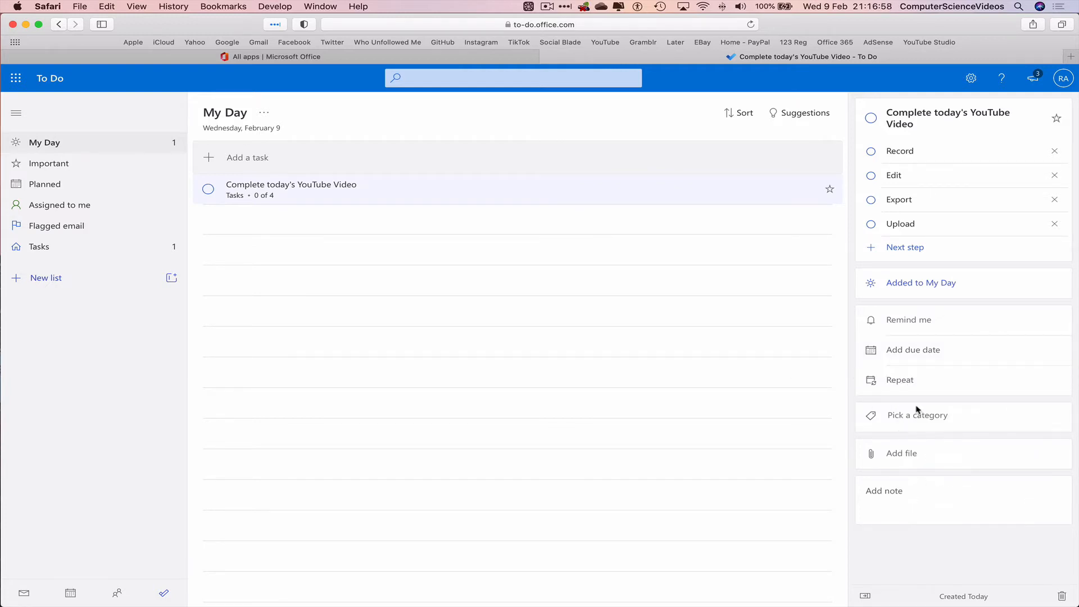
click(921, 413)
click(778, 399)
click(908, 461)
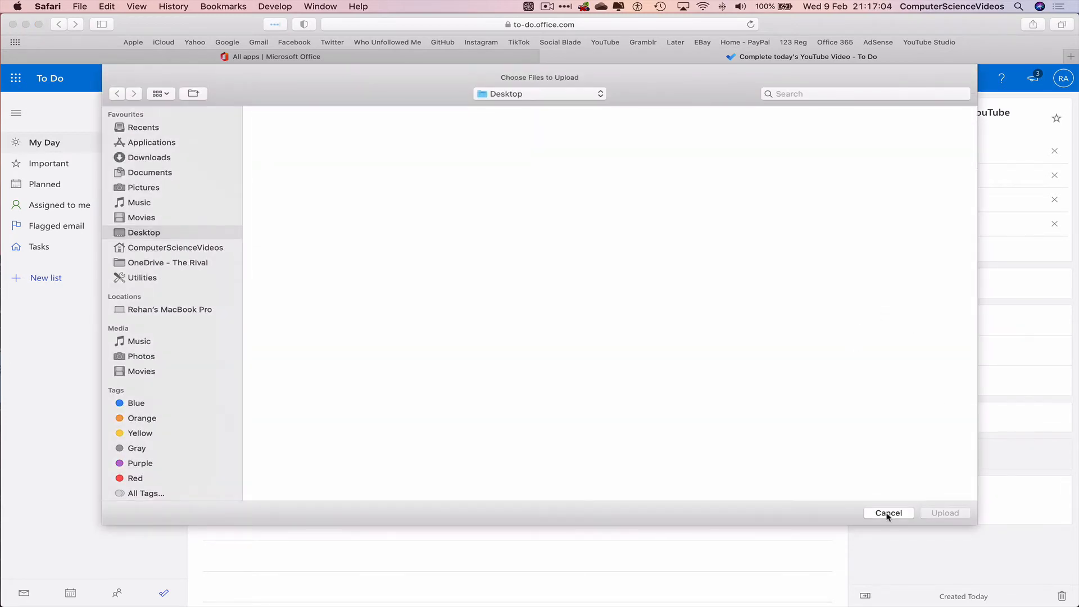
click(887, 513)
click(923, 499)
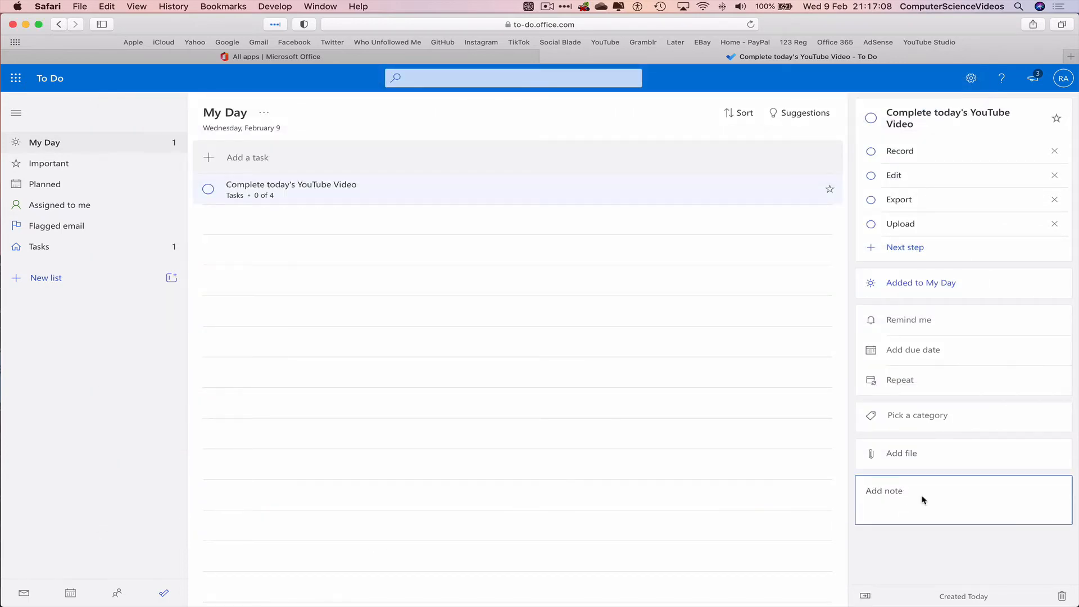
Add a second task named "Watch some Tutorials online" to My Day.
click(304, 156)
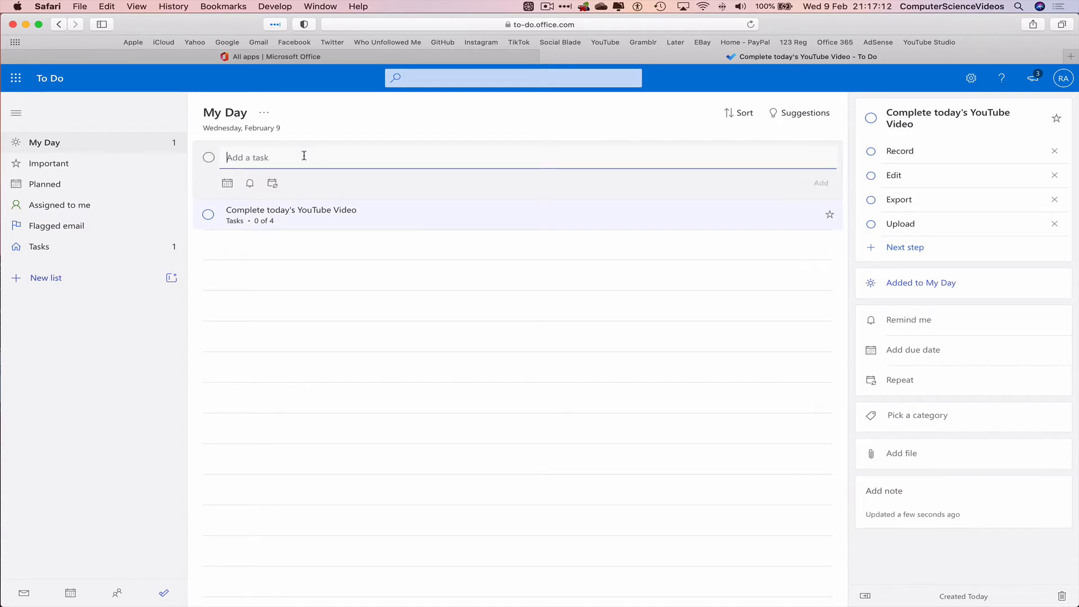
text(Watch some Tutorials online)
key(Return)
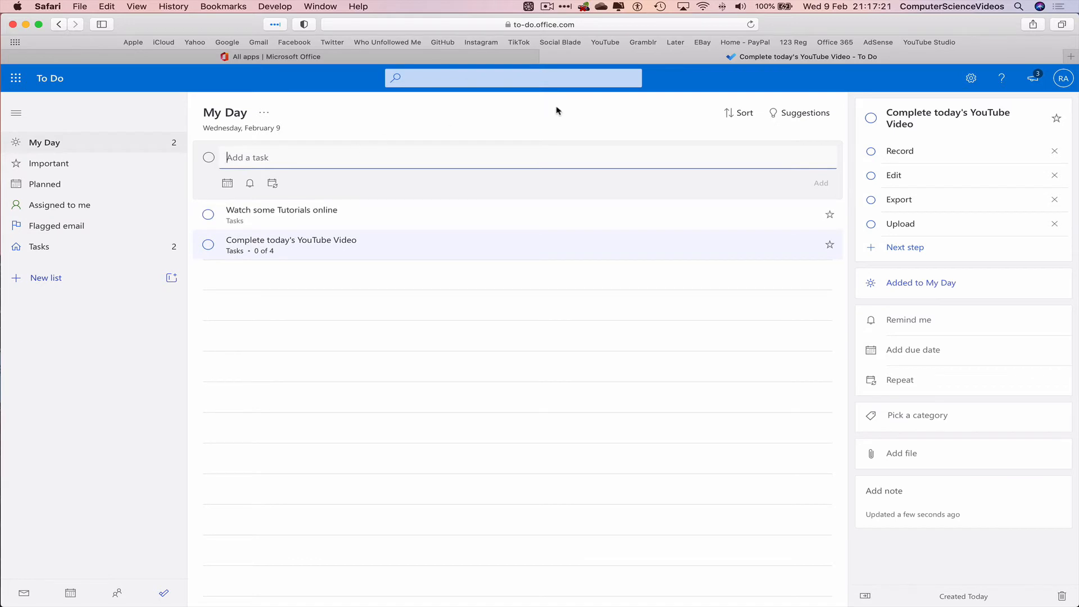
Sort the My Day tasks by creation date and remove that sorting again.
click(742, 115)
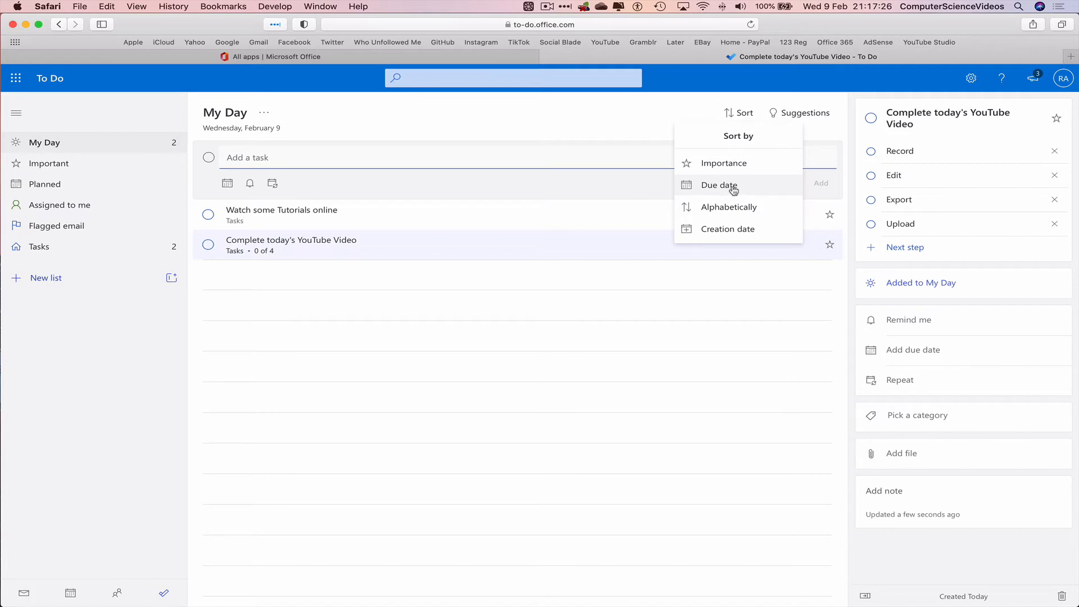
click(735, 234)
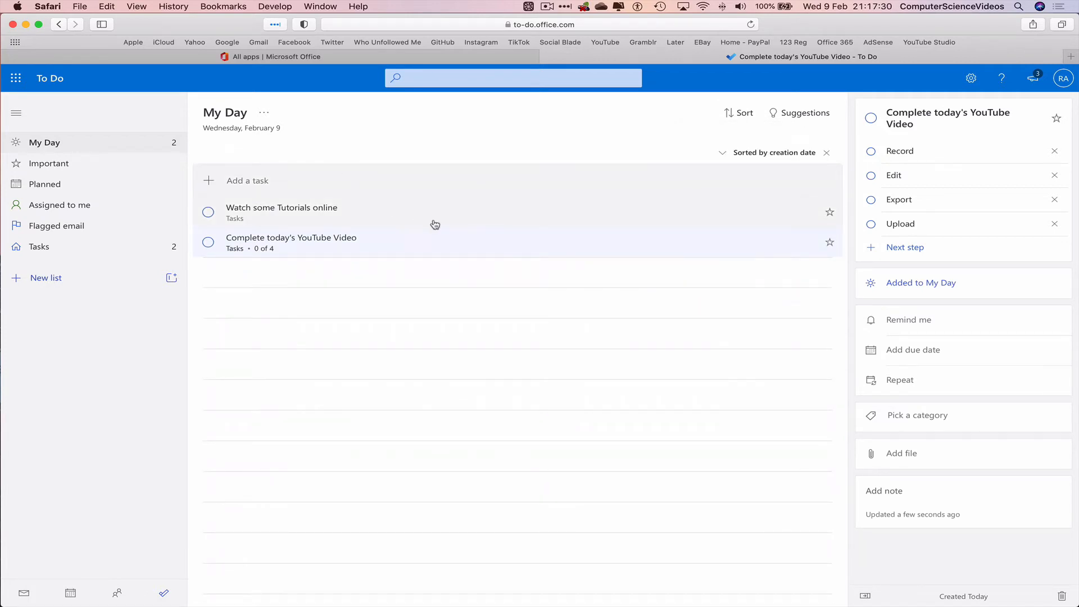
click(739, 113)
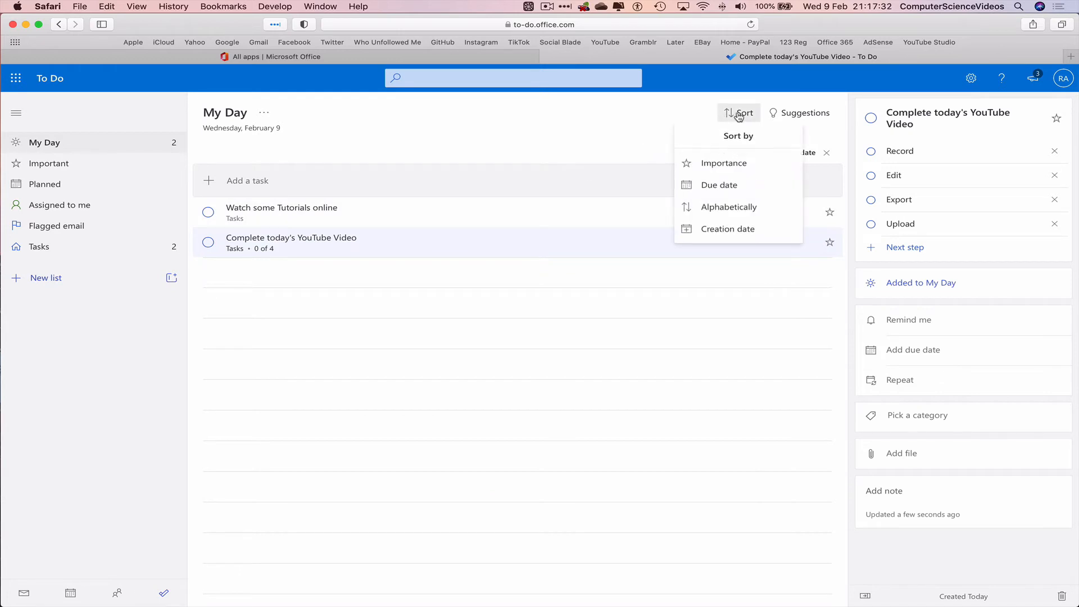
click(729, 235)
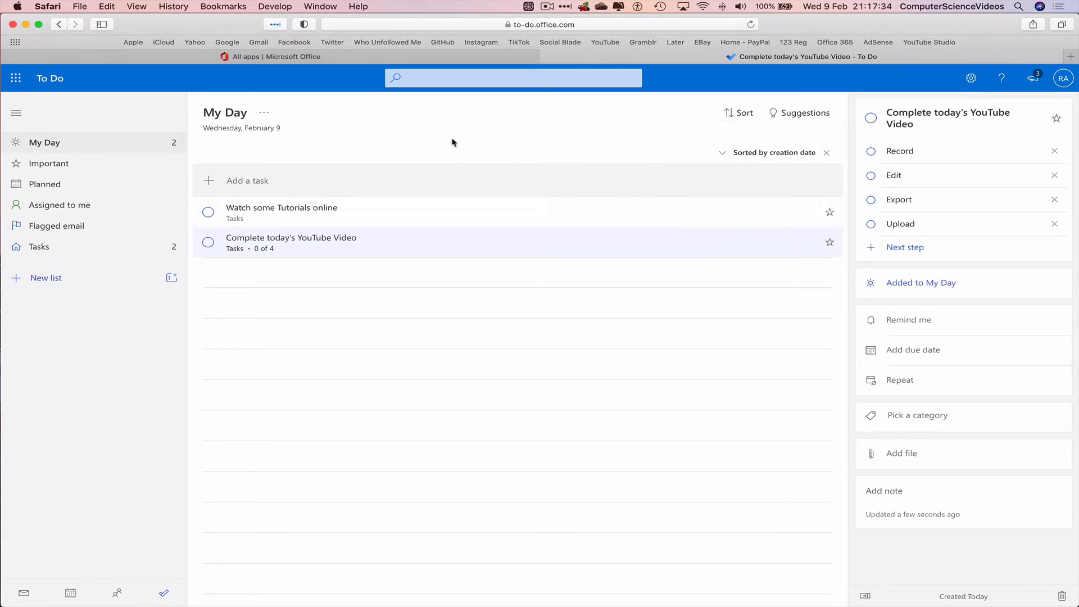
click(829, 153)
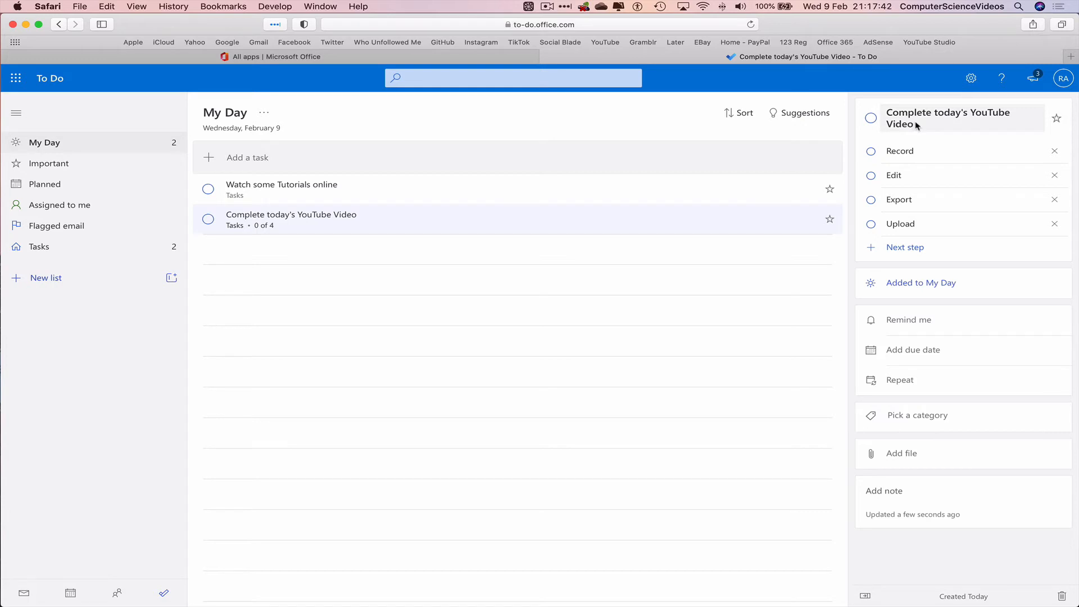
Create a new task list named "Video Ideas".
click(15, 285)
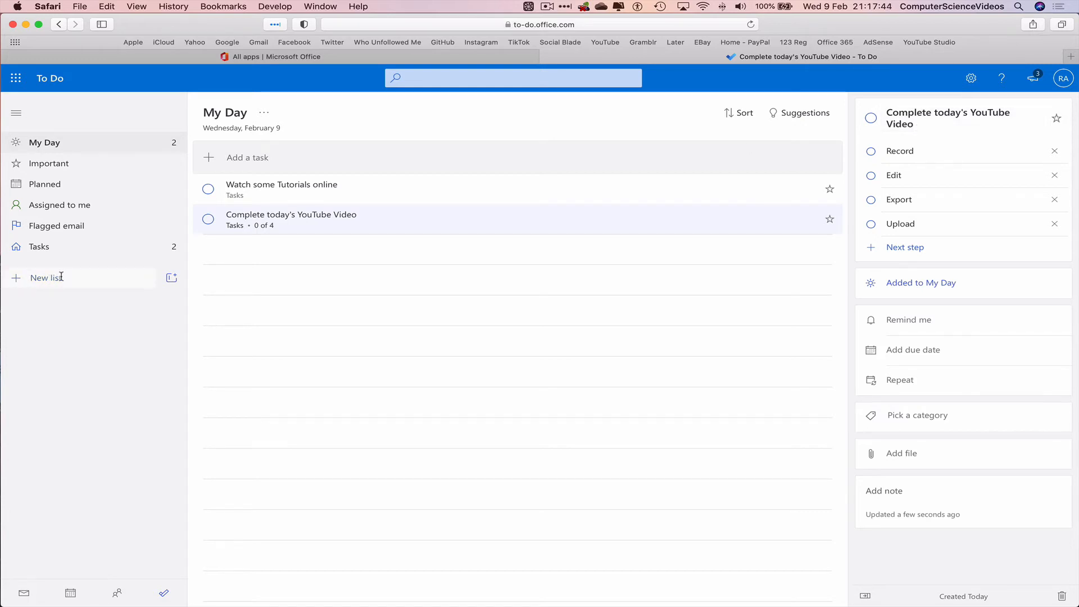
text(Video Ideas)
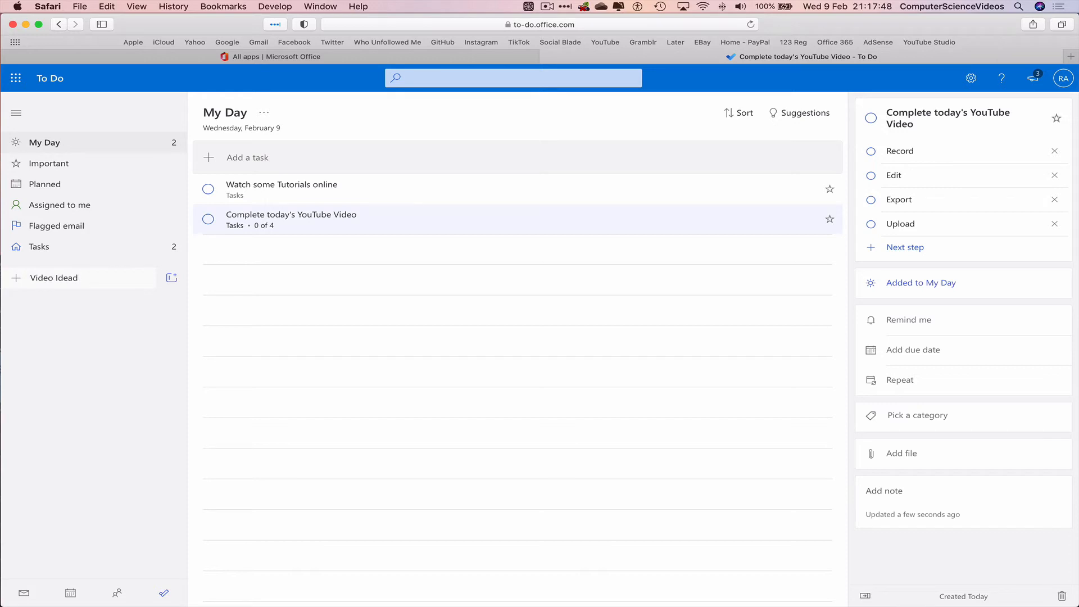
key(Return)
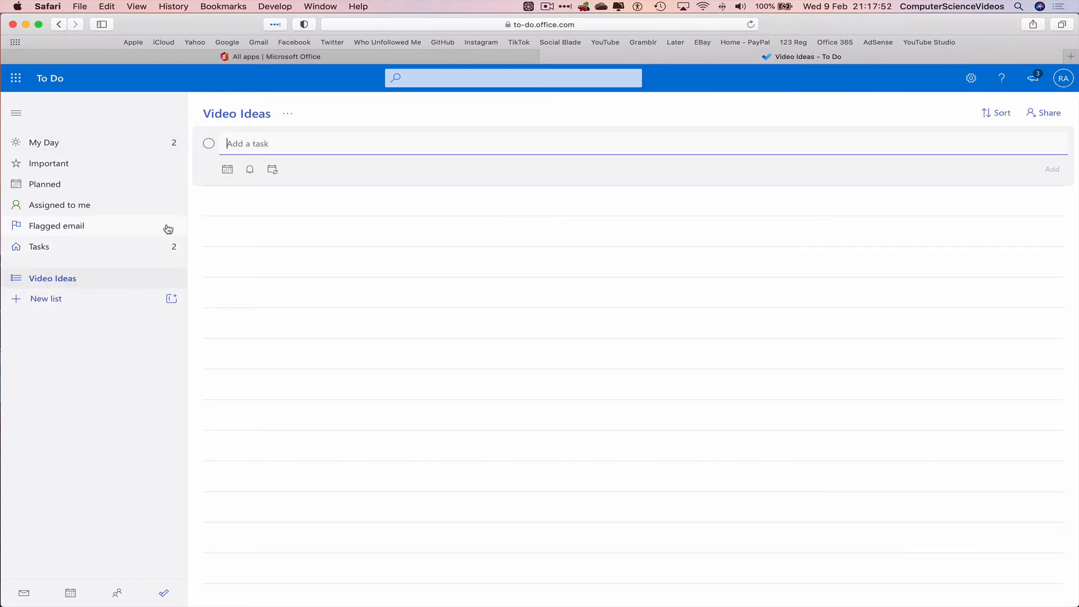
Move the My Day tasks "Watch some Tutorials online" and "Complete today's YouTube Video" to the Video Ideas list.
click(76, 142)
right_click(409, 193)
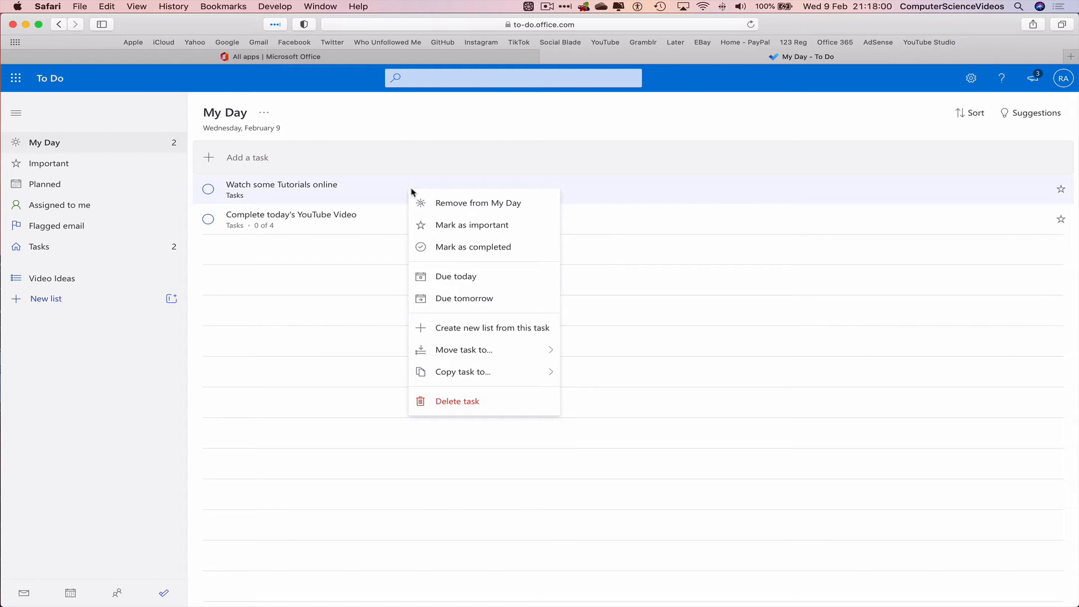
mouse_move(470, 352)
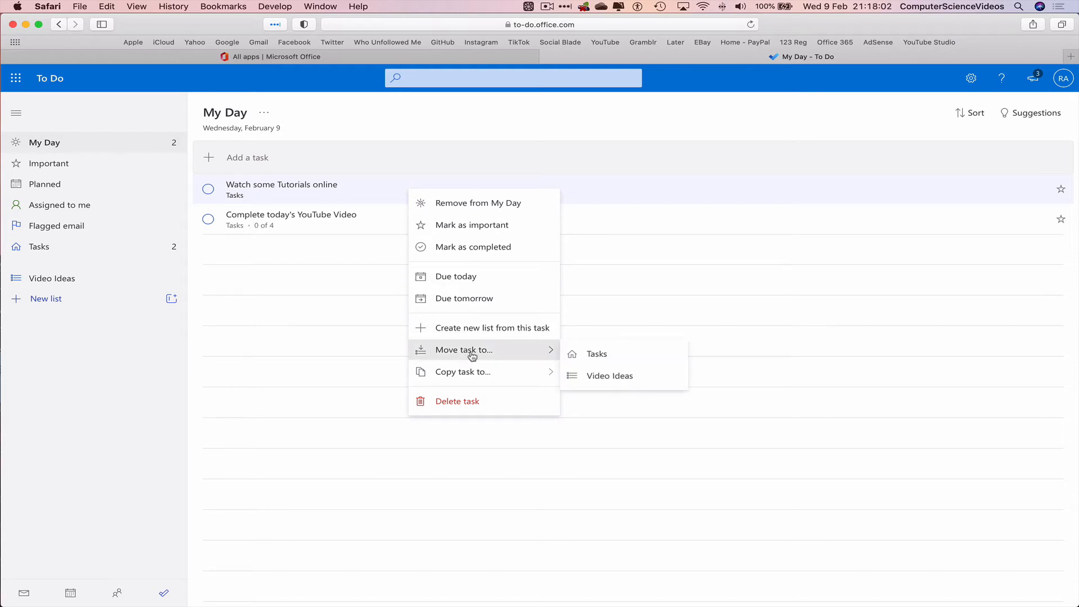
click(608, 382)
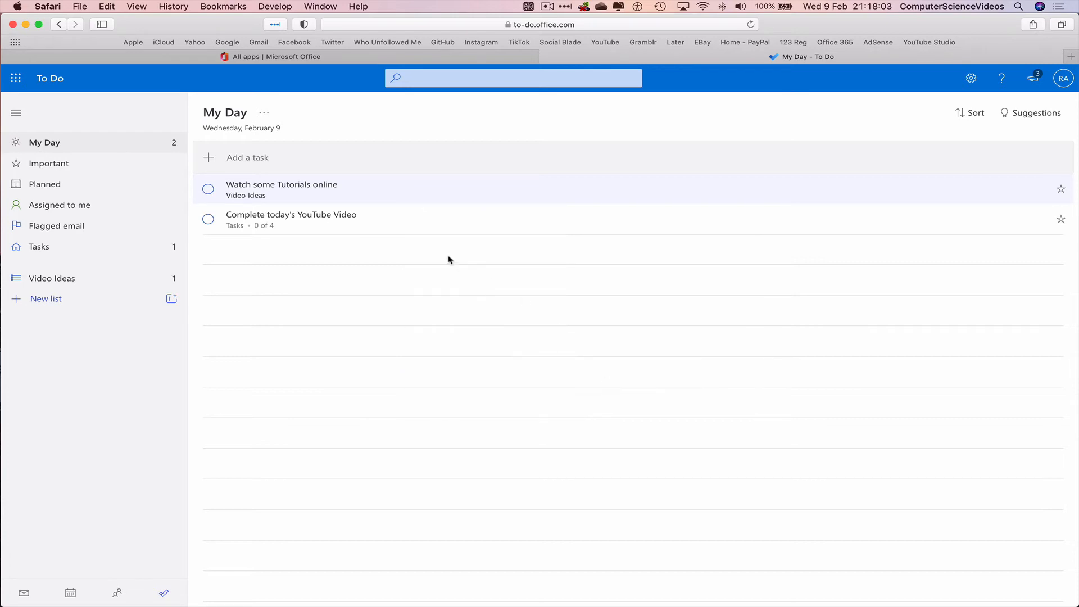
right_click(314, 218)
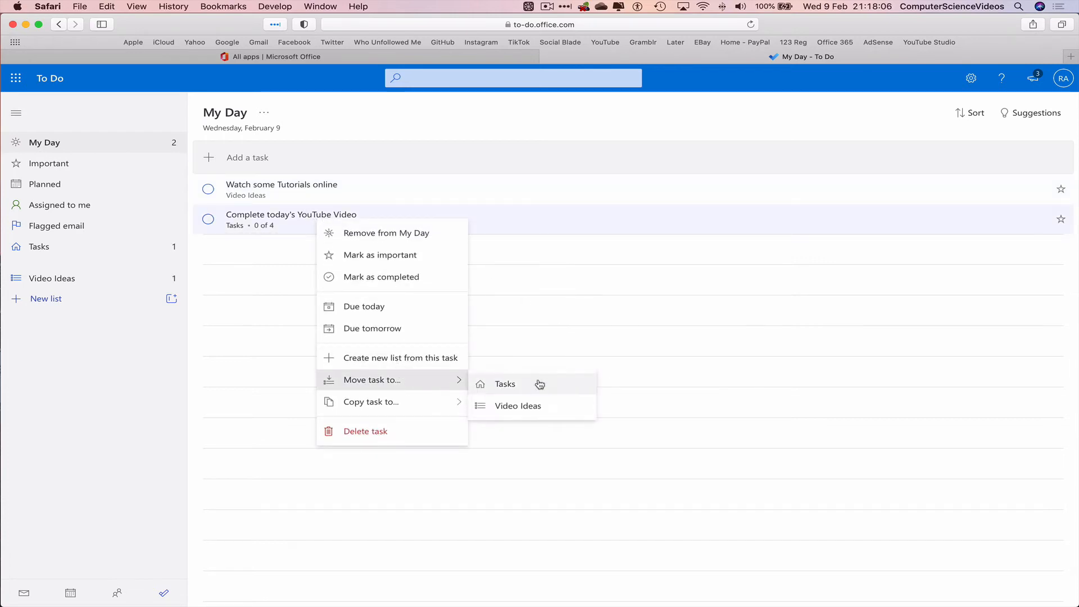
click(538, 405)
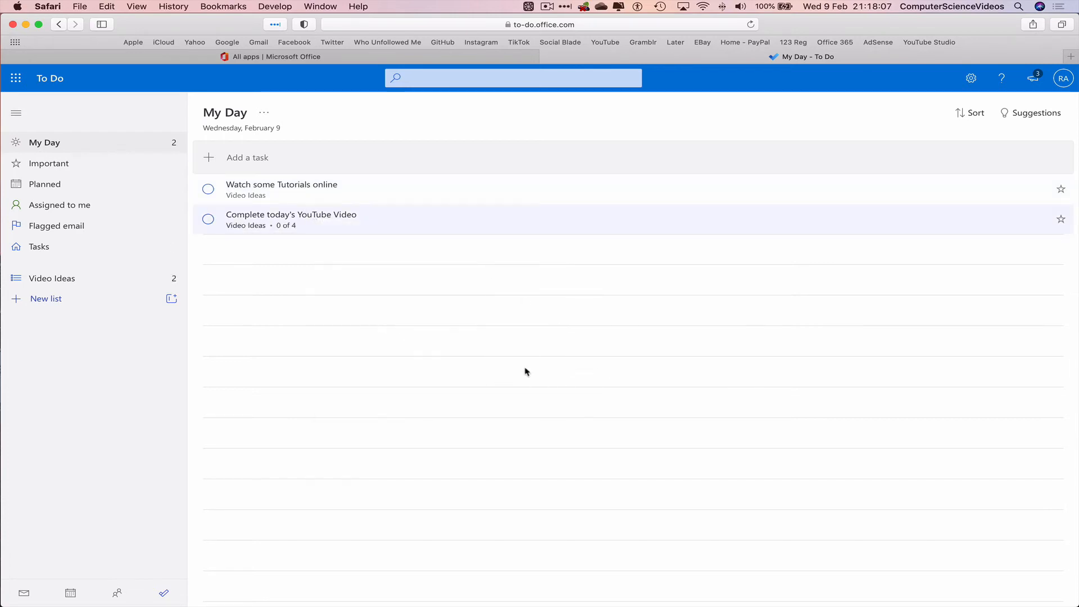
click(80, 280)
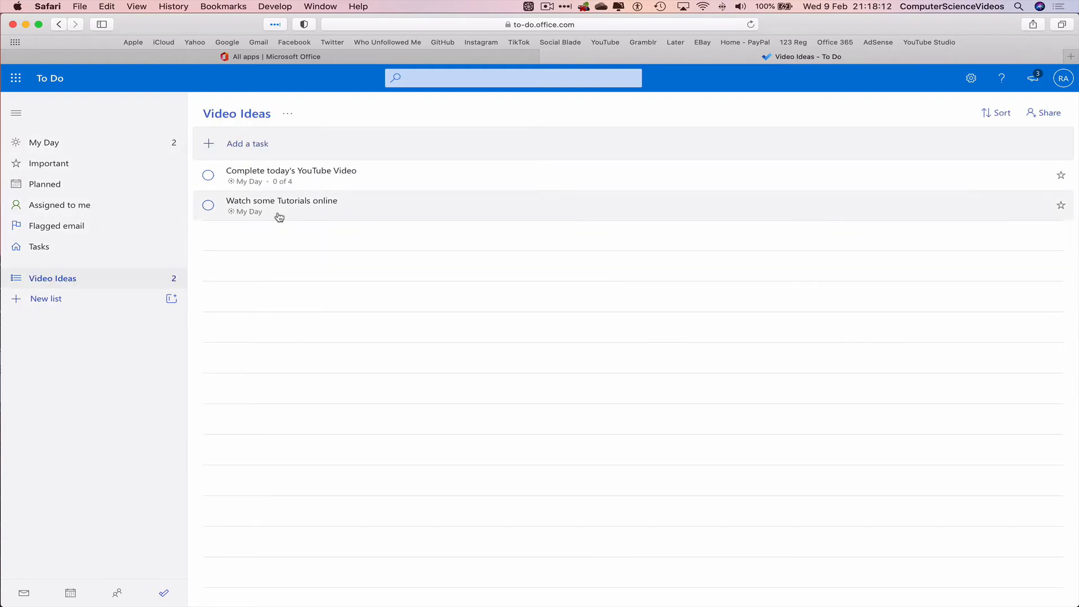
click(60, 145)
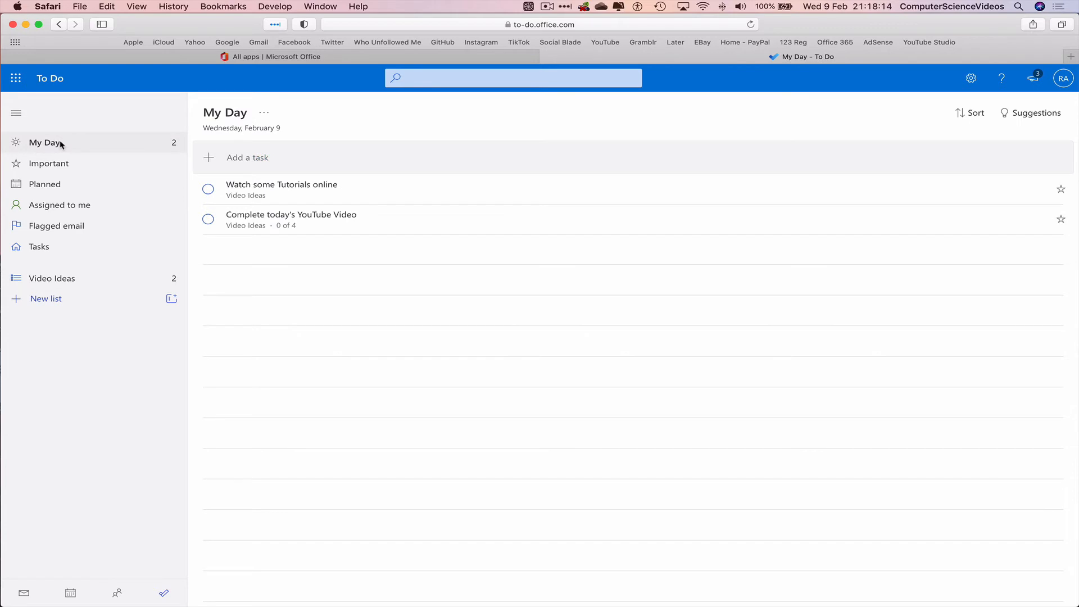
Mark both tasks in the Video Ideas list as completed.
click(94, 284)
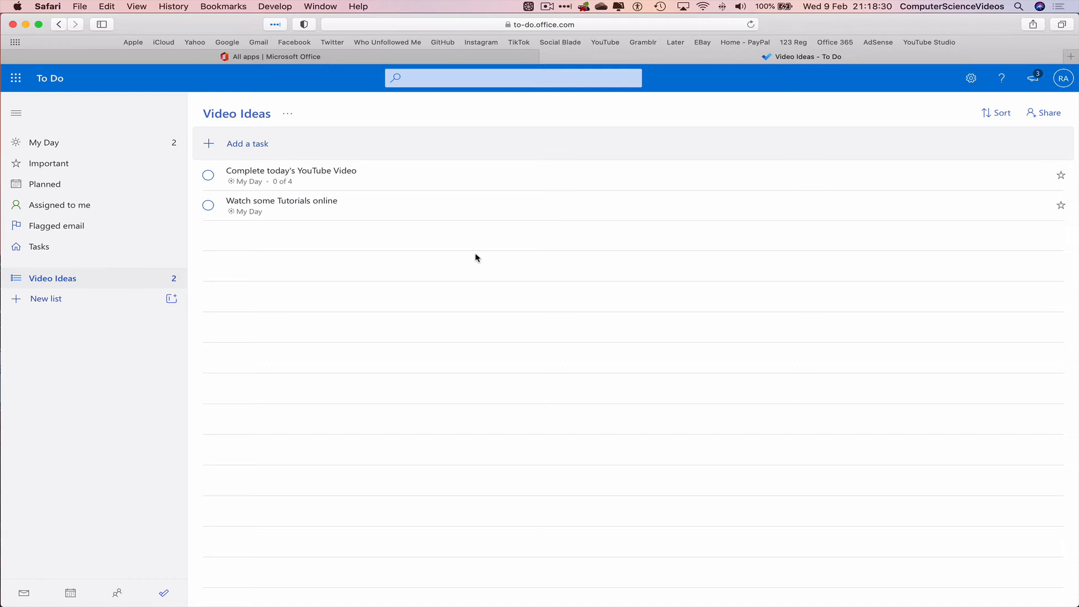
click(208, 176)
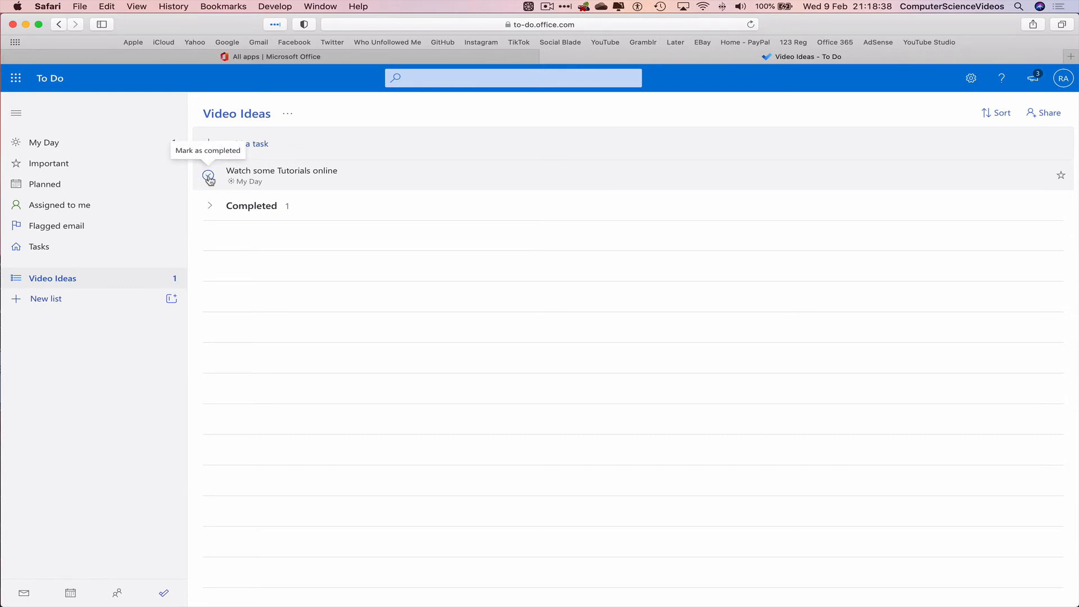
click(209, 178)
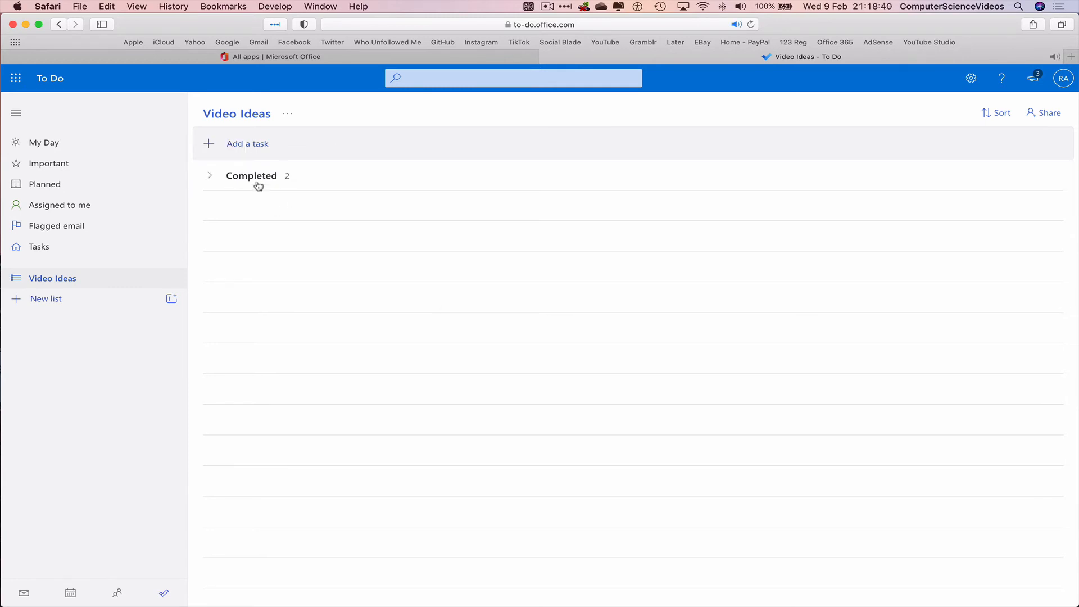
Expand the completed tasks of the Video Ideas list and mark both of them as important.
click(212, 178)
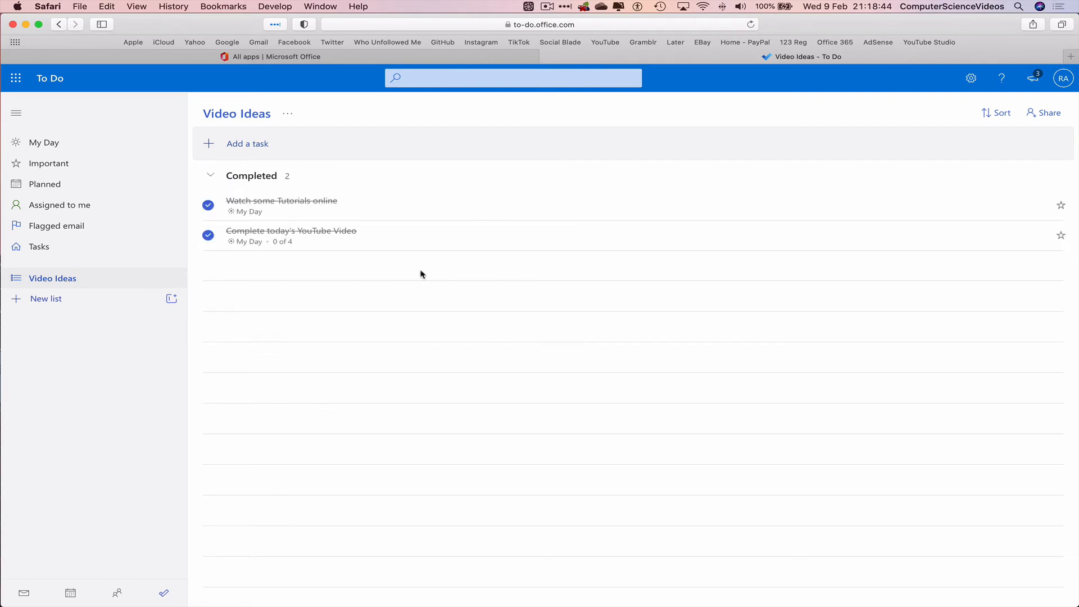
click(1062, 237)
click(1062, 236)
Add a task named "Remember to Sign Out" to My Day, mark it as important and view it in the Important list.
click(50, 144)
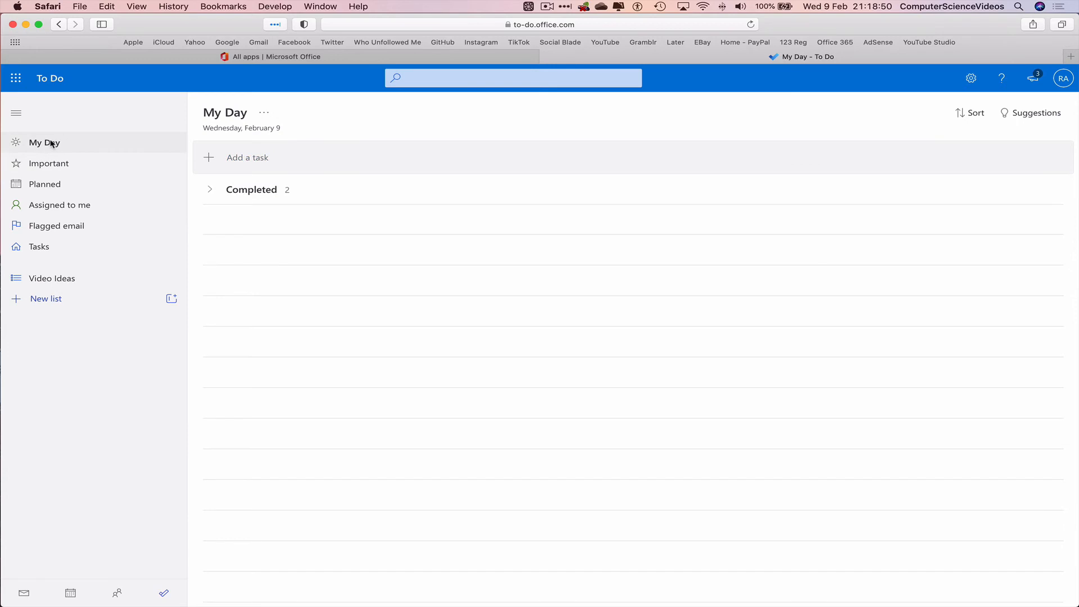
click(305, 157)
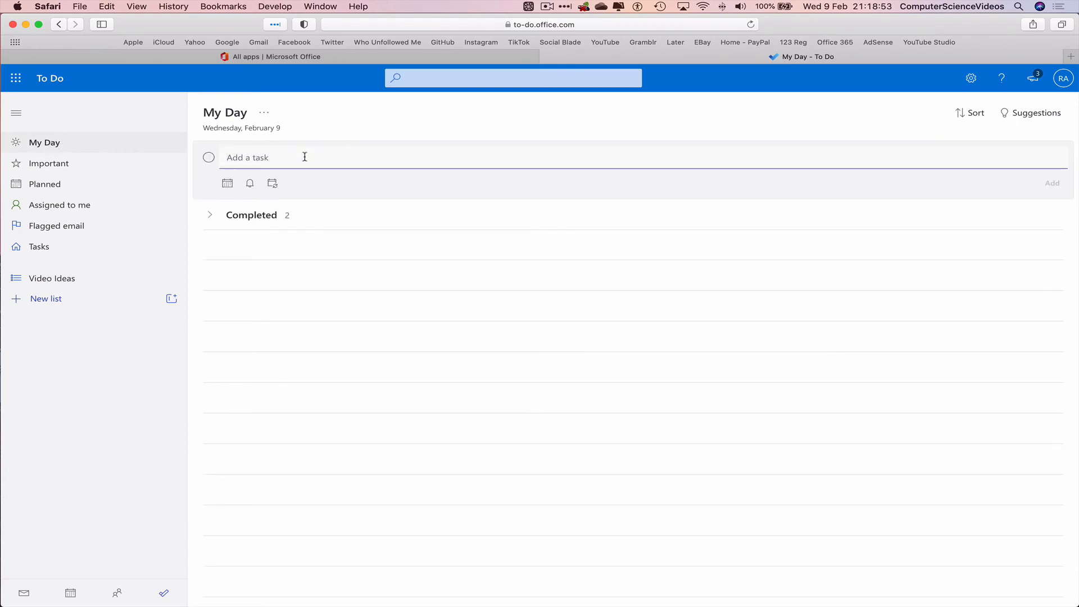
text(Remember to Sign Out)
key(Return)
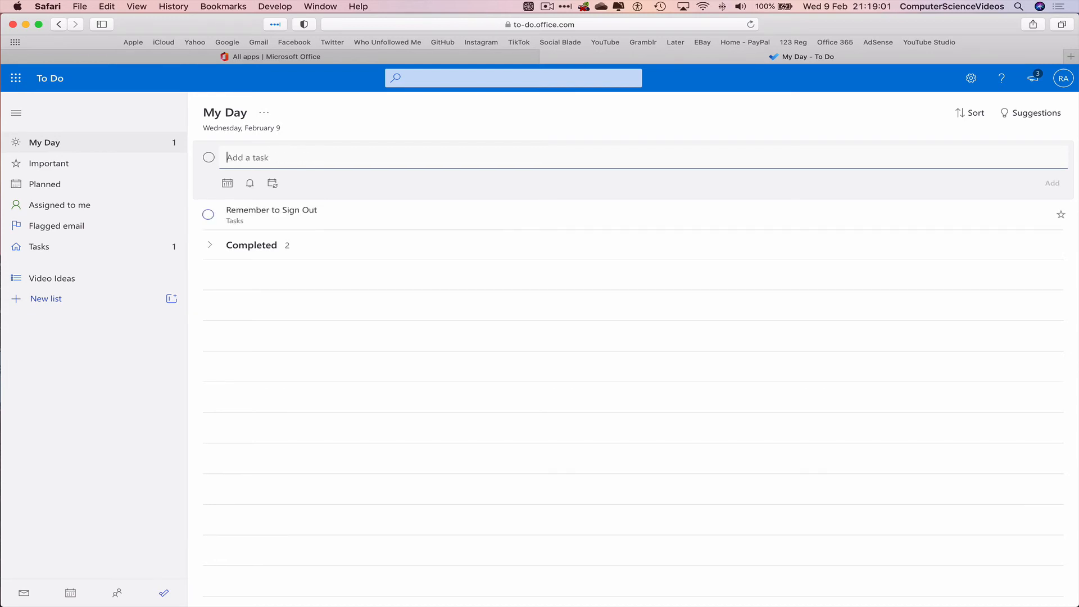
click(1062, 217)
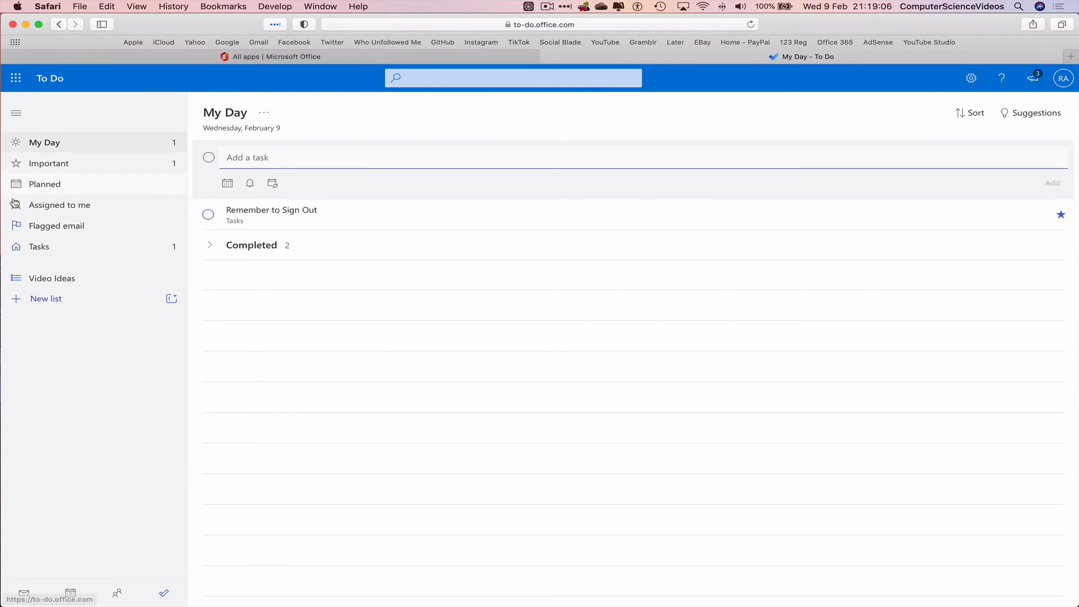
click(60, 167)
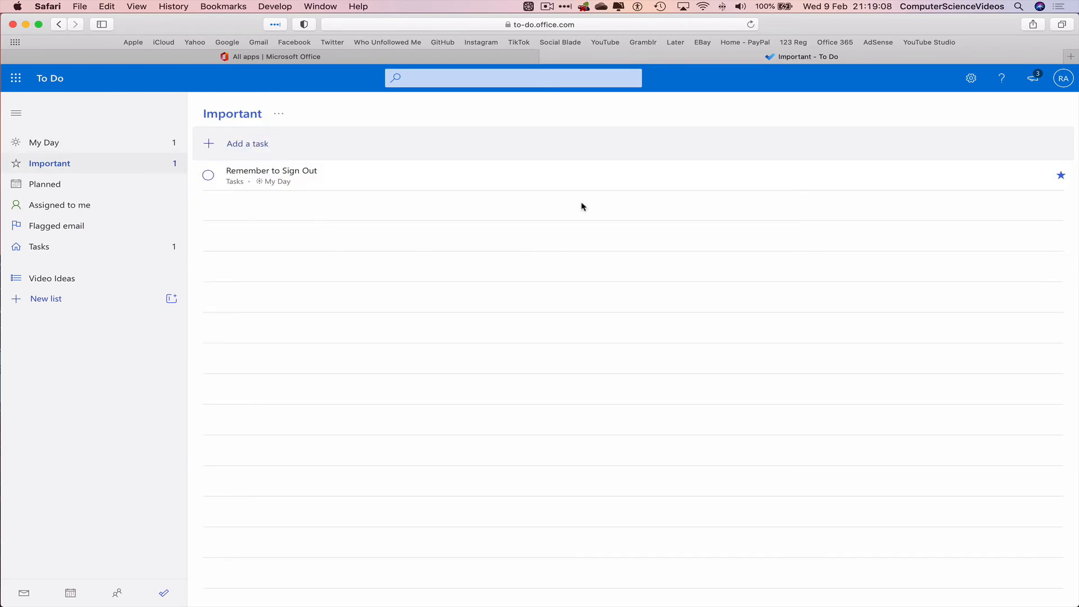
Copy the "Remember to Sign Out" task from My Day to the Video Ideas list.
click(83, 144)
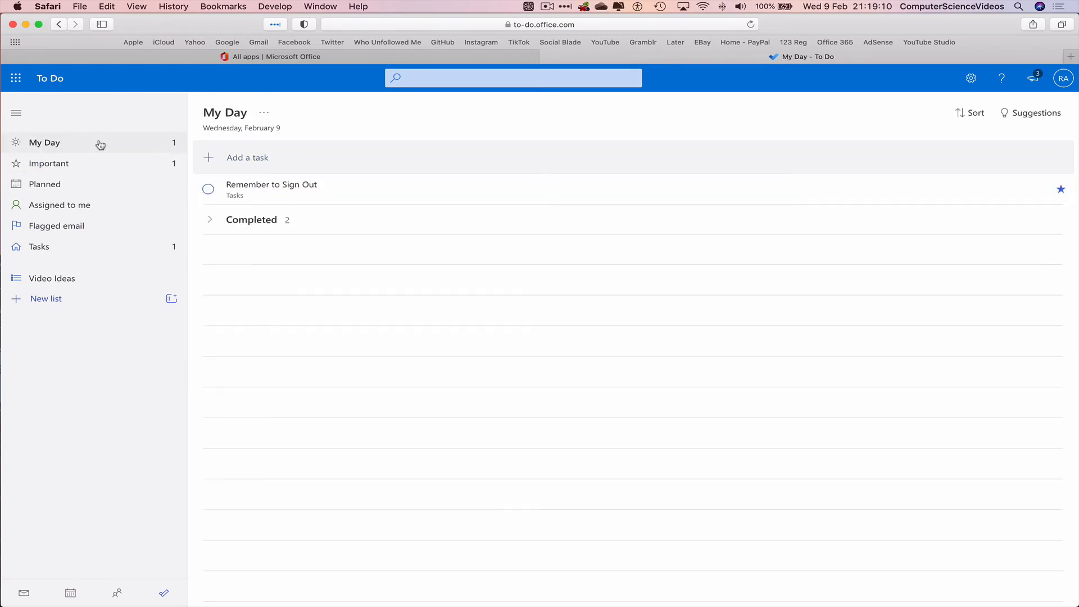
click(211, 221)
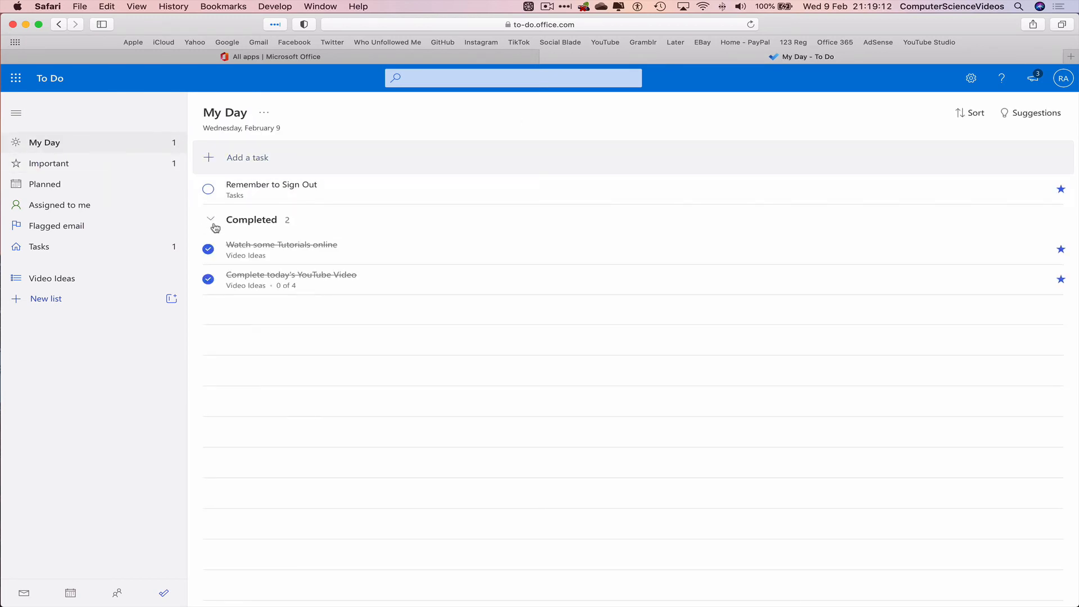
right_click(313, 194)
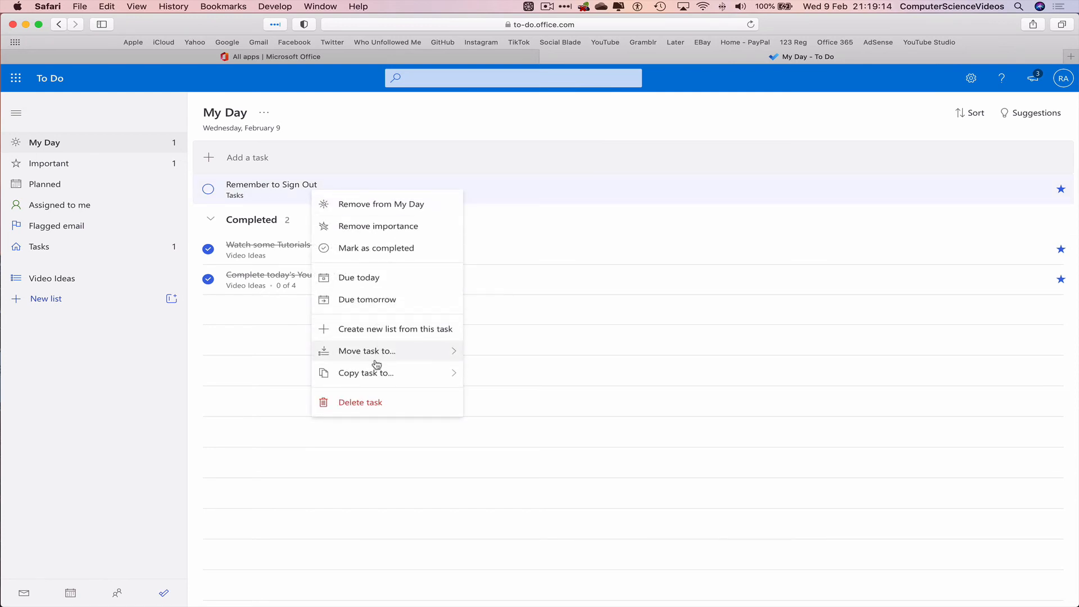
mouse_move(385, 375)
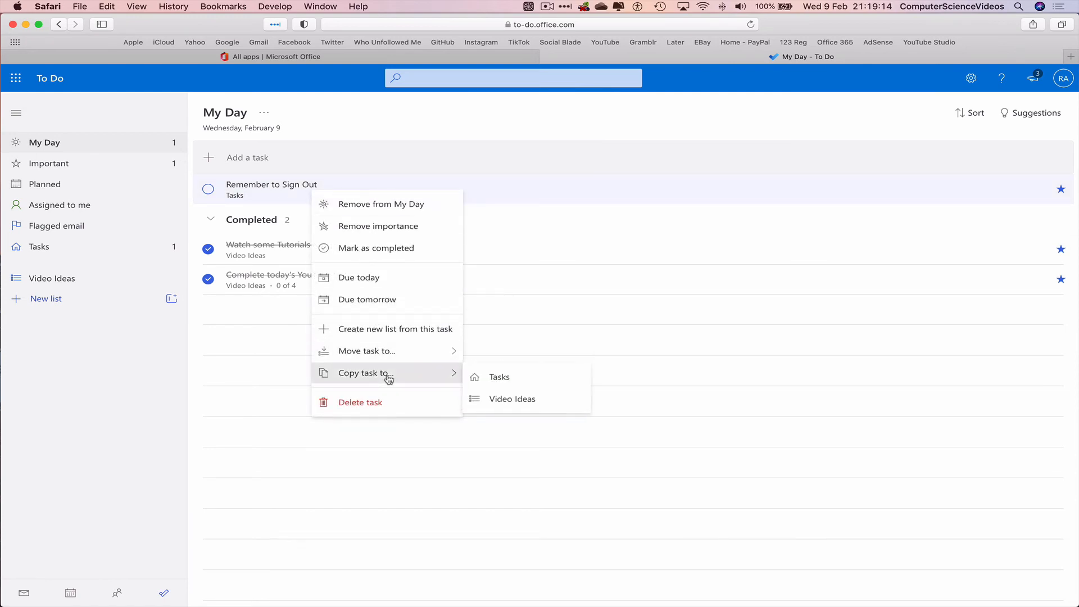
click(532, 402)
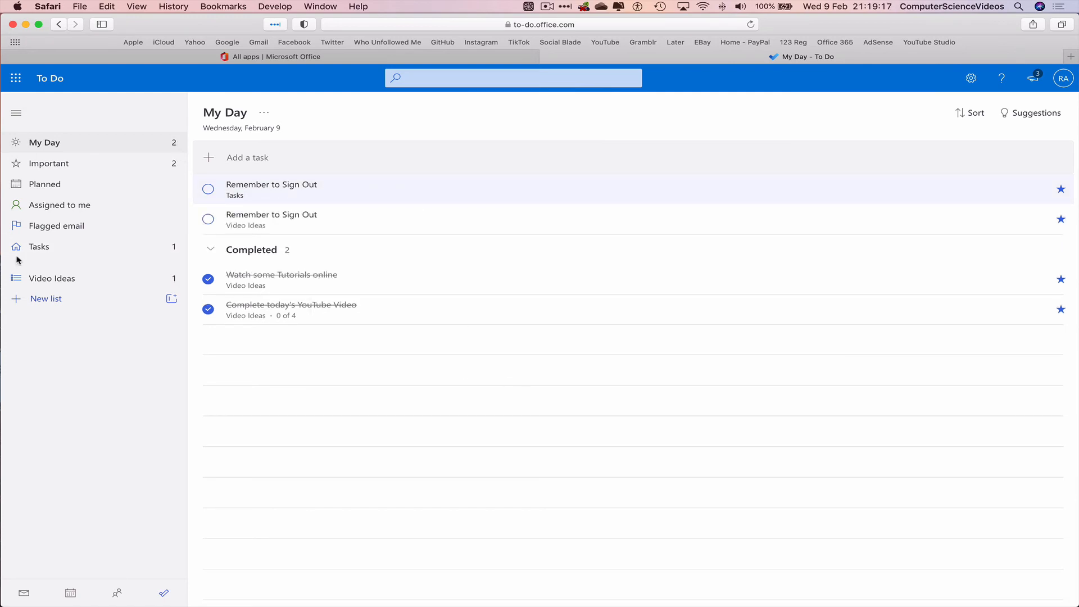
Open the details of the copied "Remember to Sign Out" task in Video Ideas and mark it as completed.
click(82, 281)
click(335, 178)
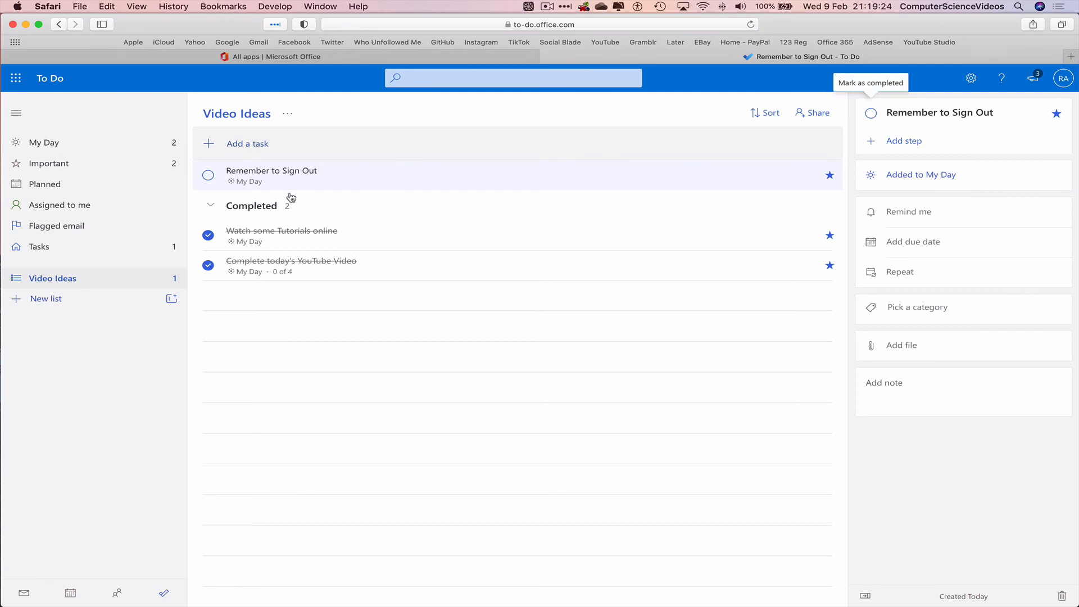
click(207, 177)
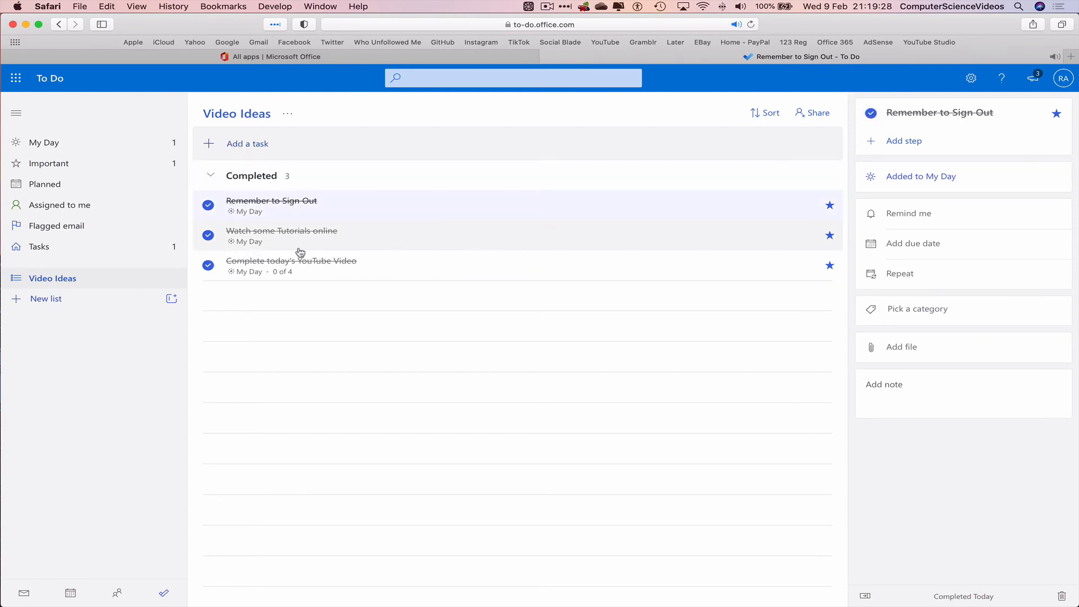
View the tasks assigned to me, and mark the remaining "Remember to Sign Out" task in My Day as completed.
click(74, 207)
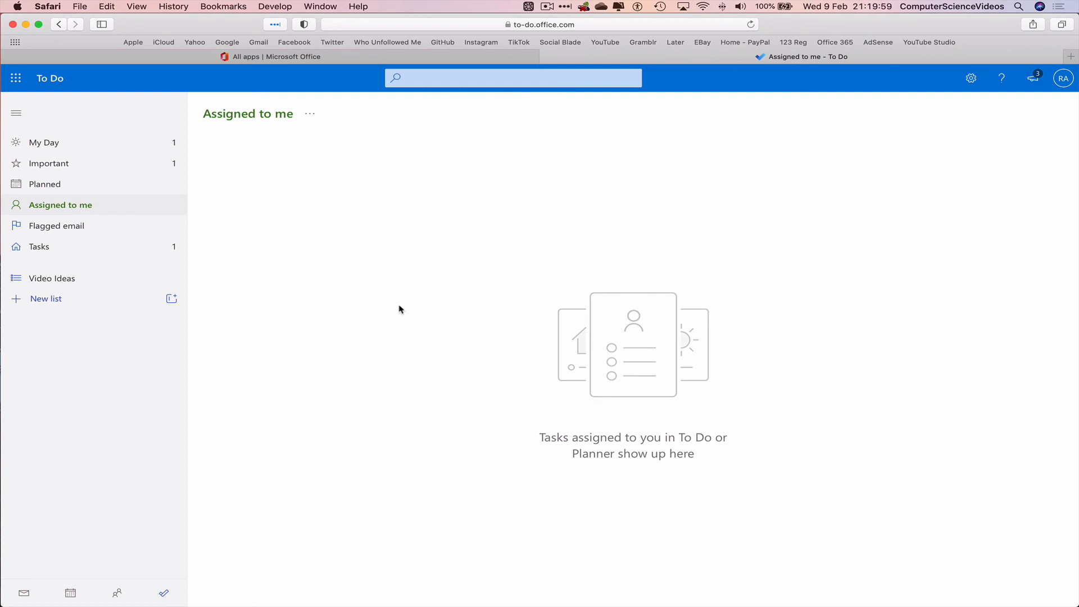
click(98, 145)
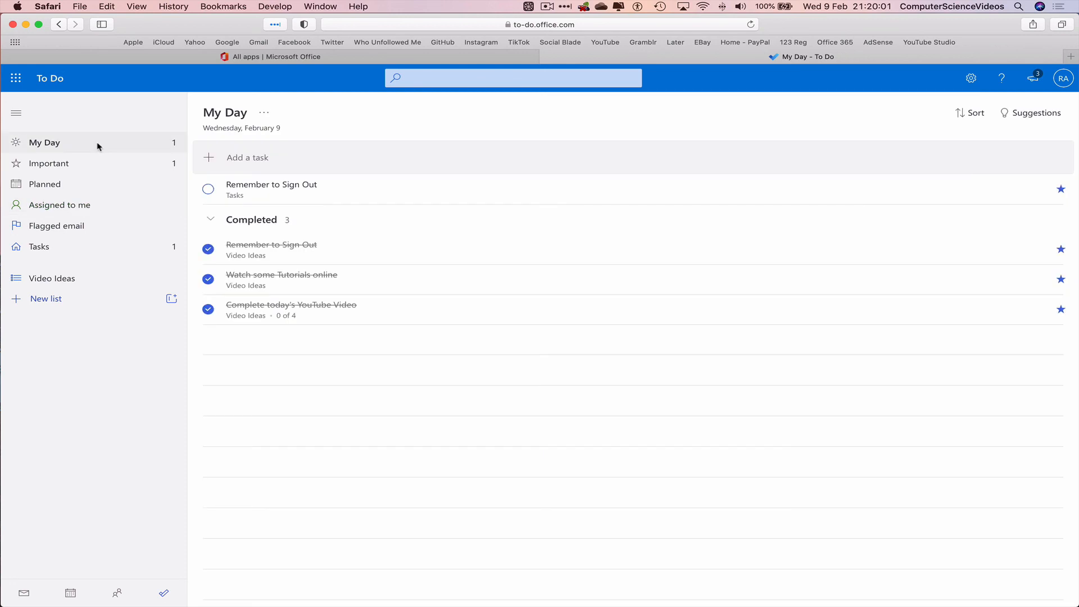
click(208, 191)
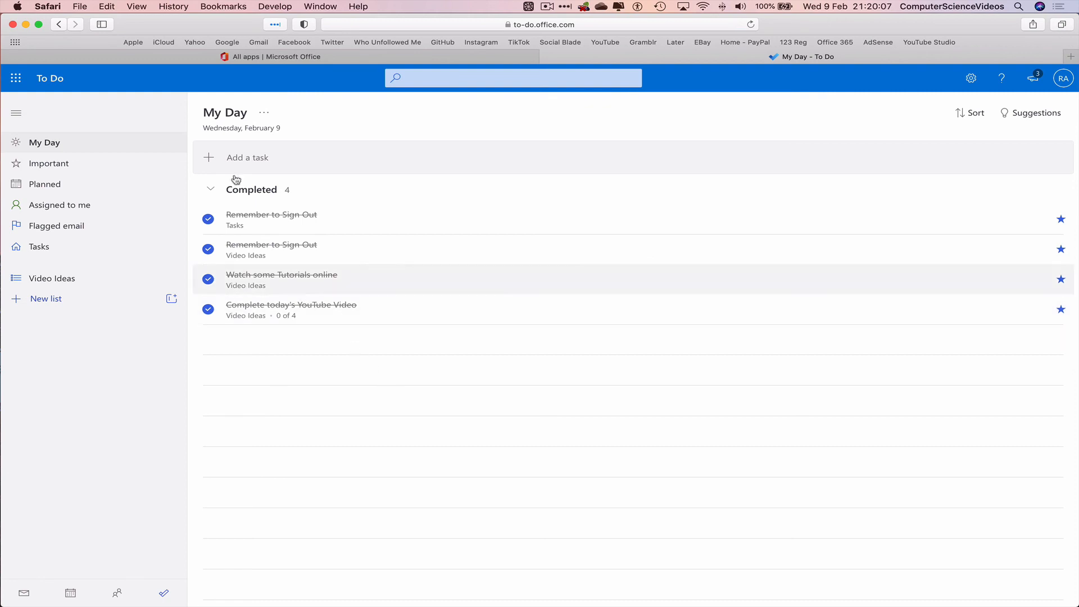
Quit the Safari browser to end the To Do session.
click(49, 6)
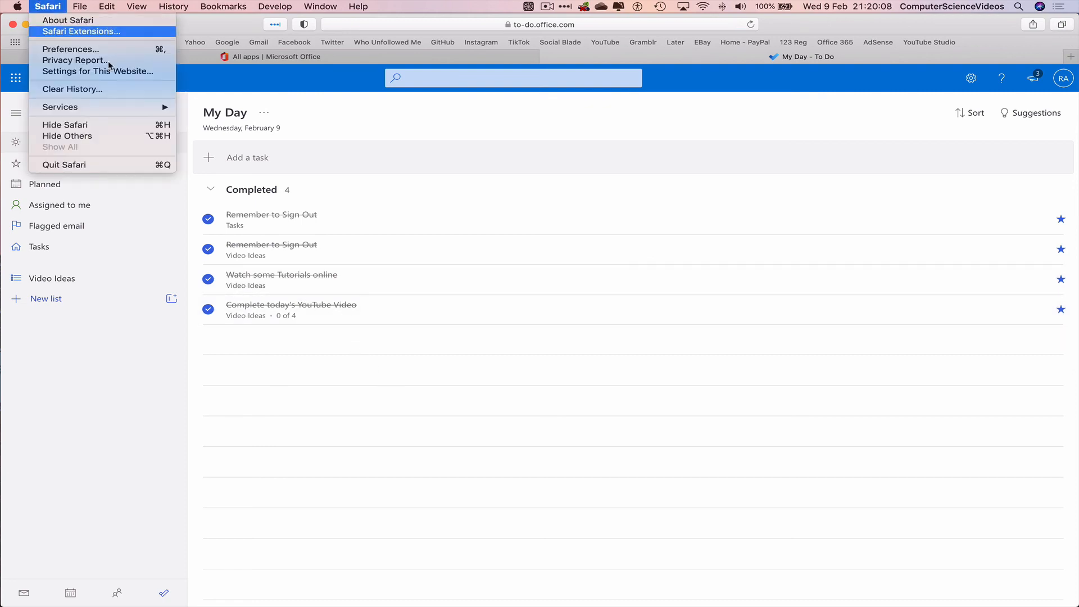
click(120, 165)
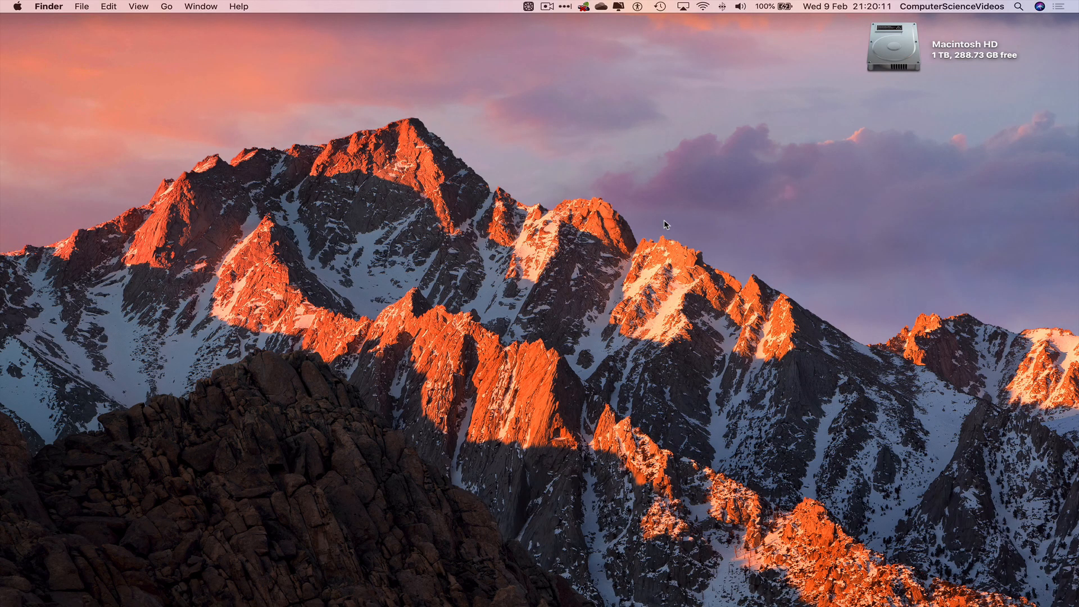